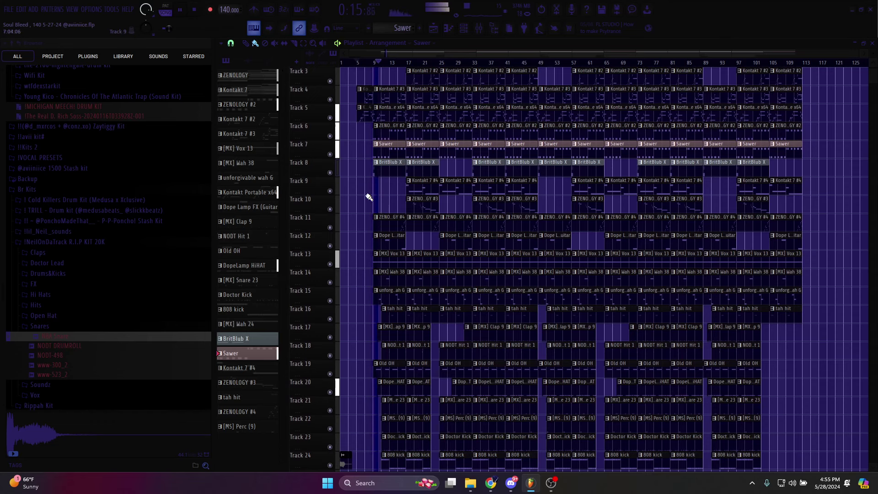
Examine the full playlist arrangement across all 24 tracks during playback.
scroll(362, 183, down, 2)
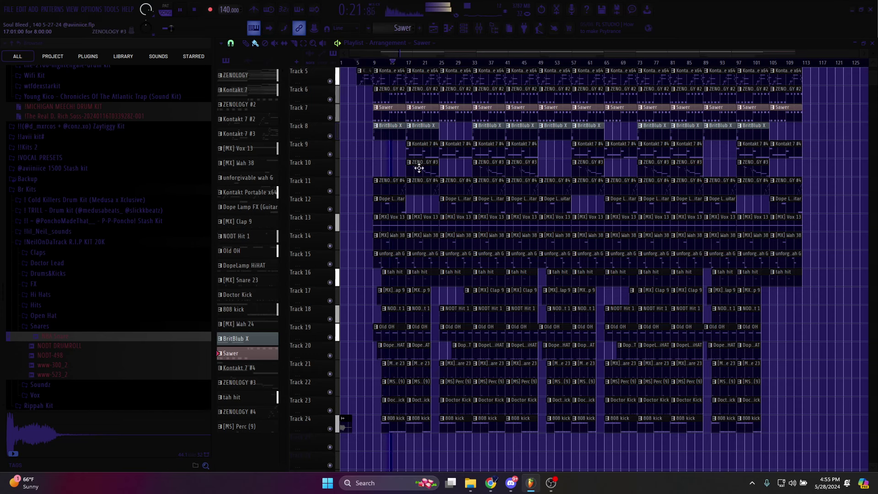
scroll(399, 181, up, 5)
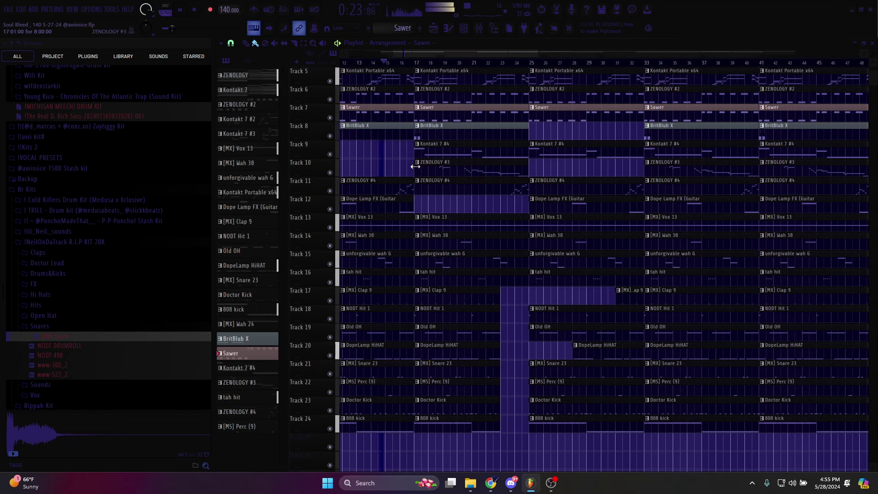
scroll(416, 166, up, 4)
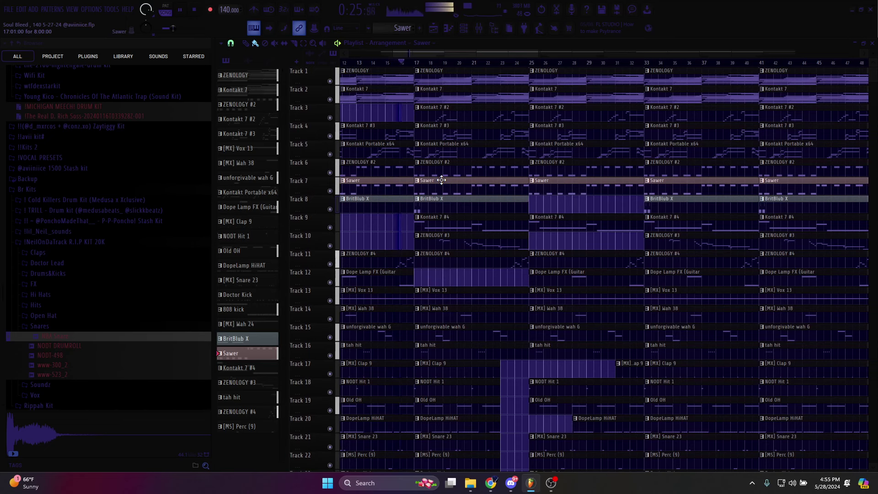
scroll(441, 180, down, 5)
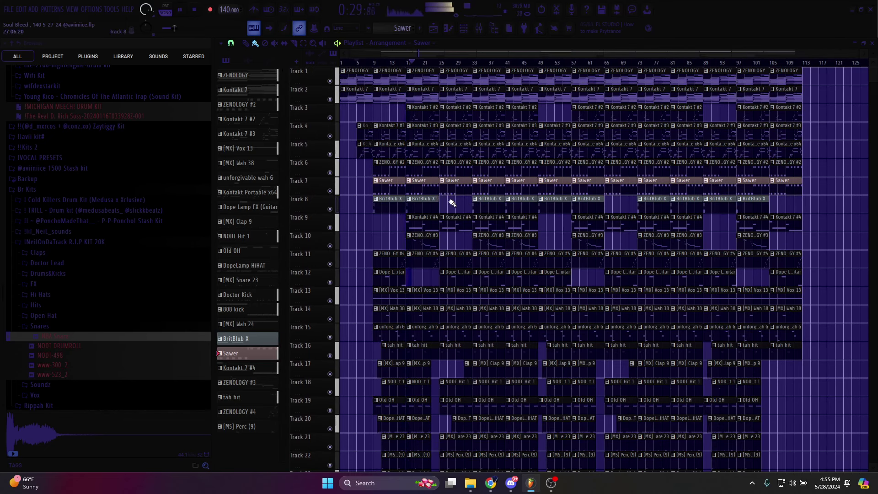
scroll(453, 203, down, 2)
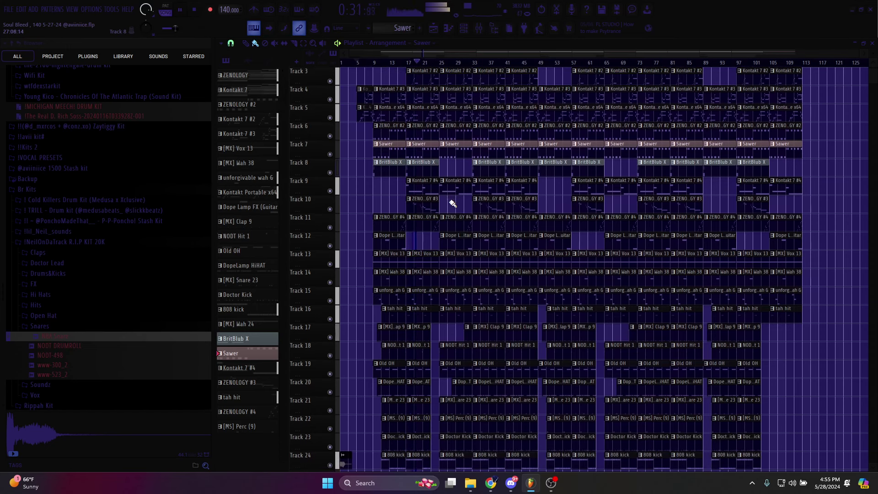
scroll(585, 78, down, 3)
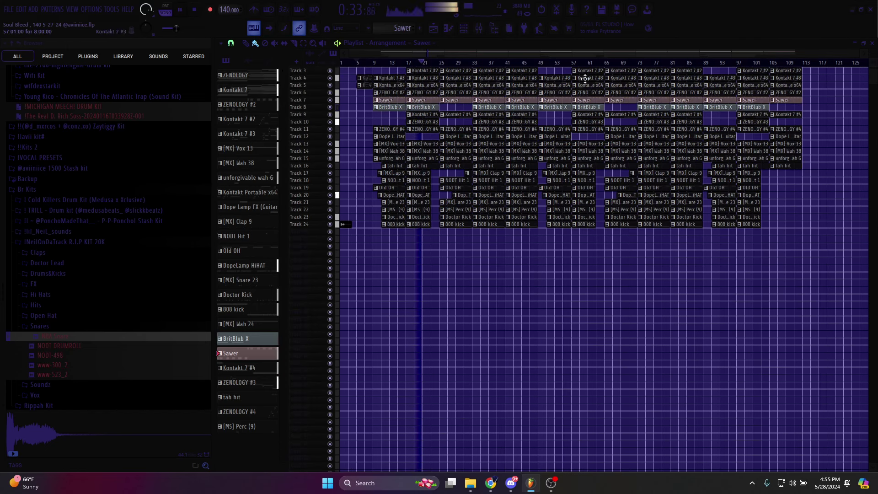
Collapse the browser's open folders and select bars 33 to 41 of the arrangement as the playback range, with only Track 1 soloed.
click(12, 44)
scroll(494, 122, up, 2)
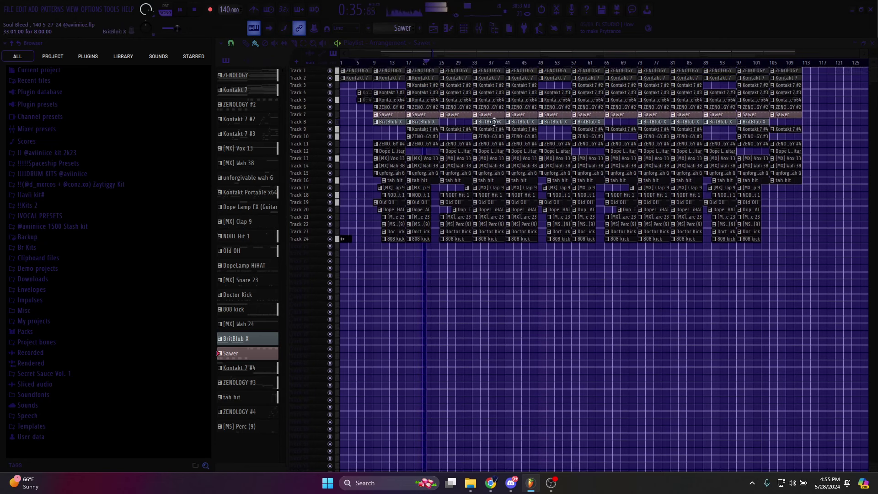
drag(874, 56, 738, 68)
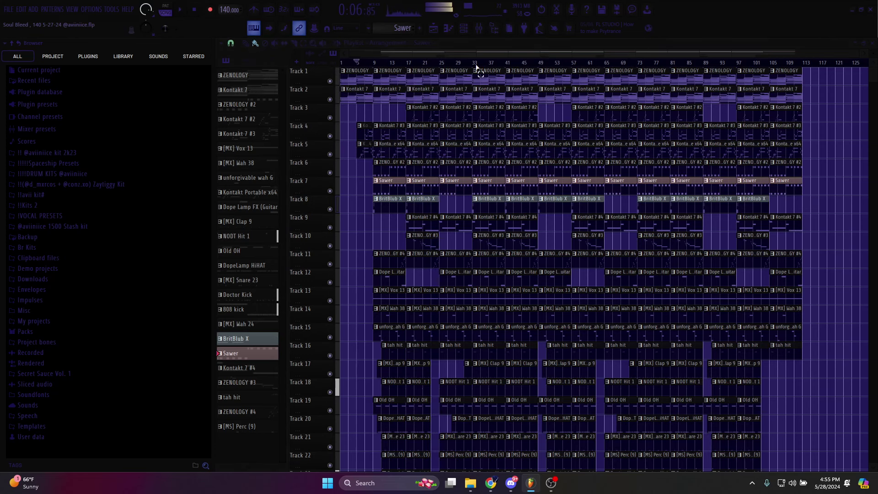
drag(475, 67, 508, 72)
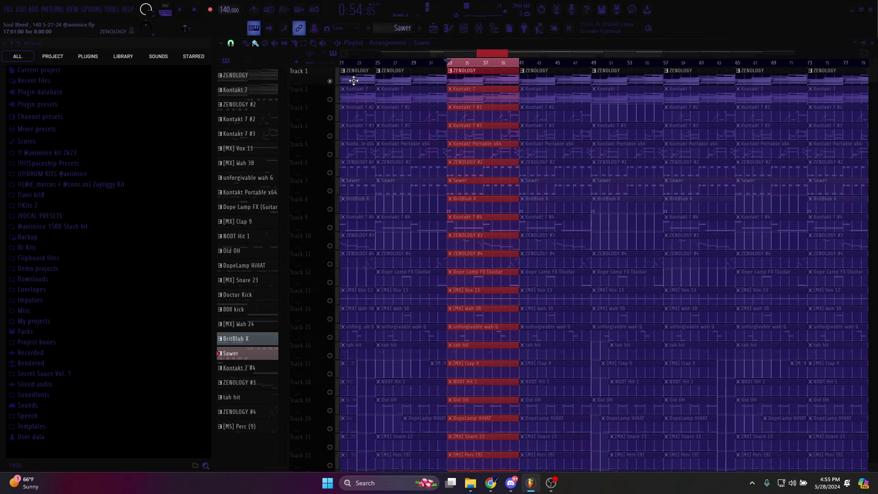
Open the ZENOLOGY pattern on Track 1 in the piano roll and examine its chord notes from lowest to highest during playback.
double_click(481, 77)
scroll(419, 148, up, 3)
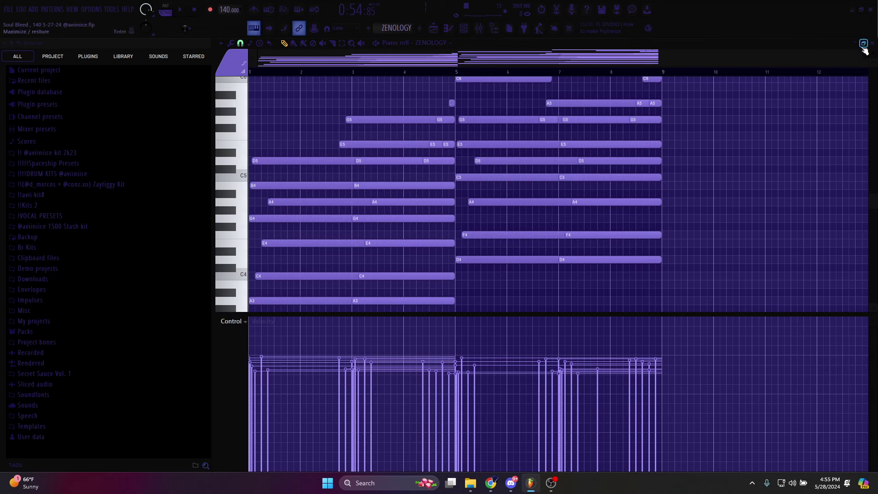
scroll(873, 54, down, 1)
scroll(599, 146, up, 3)
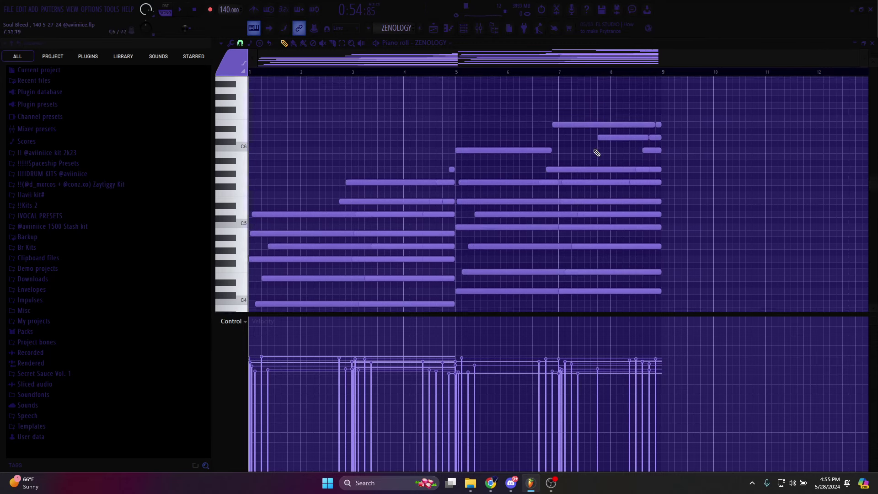
scroll(648, 164, down, 3)
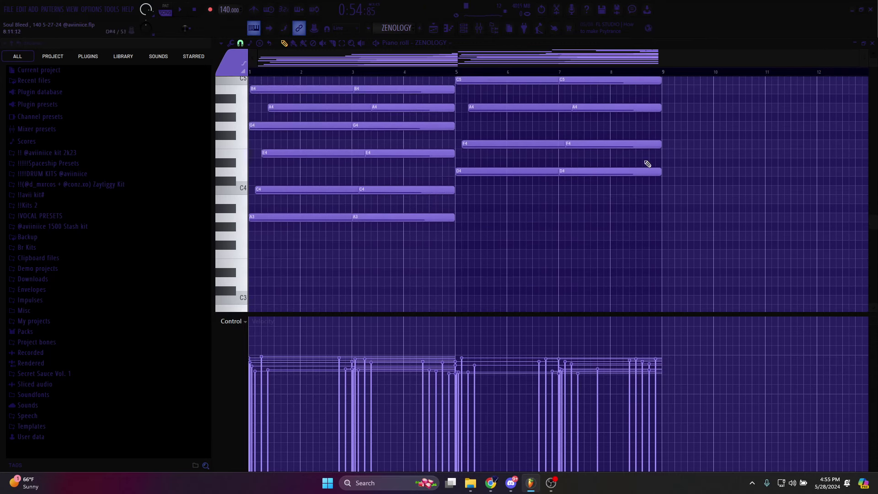
drag(595, 216, 367, 104)
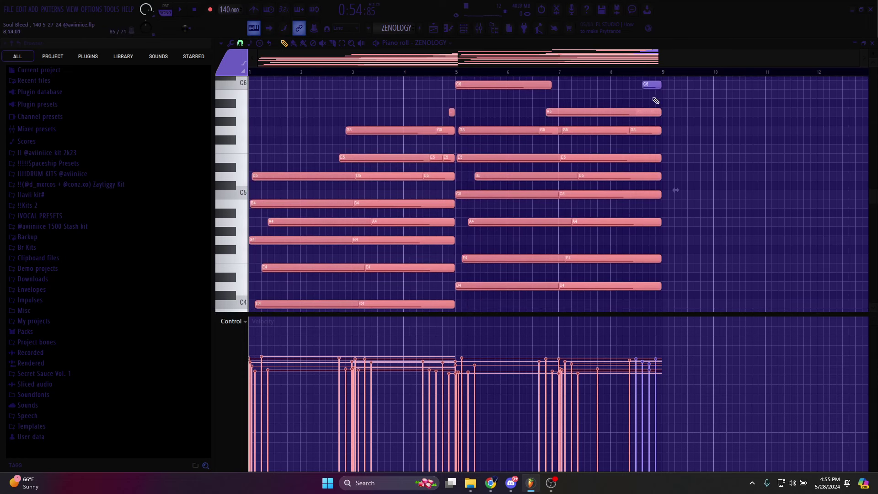
scroll(833, 74, down, 2)
click(710, 136)
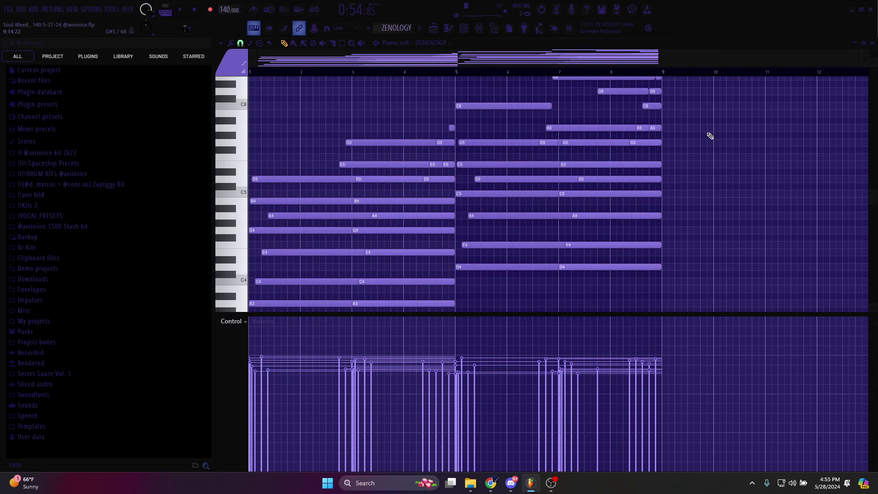
scroll(874, 55, down, 1)
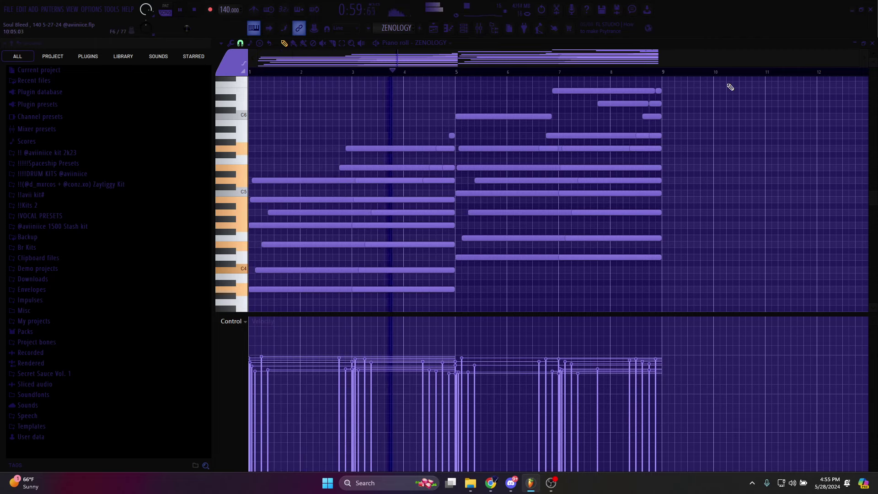
scroll(844, 60, down, 1)
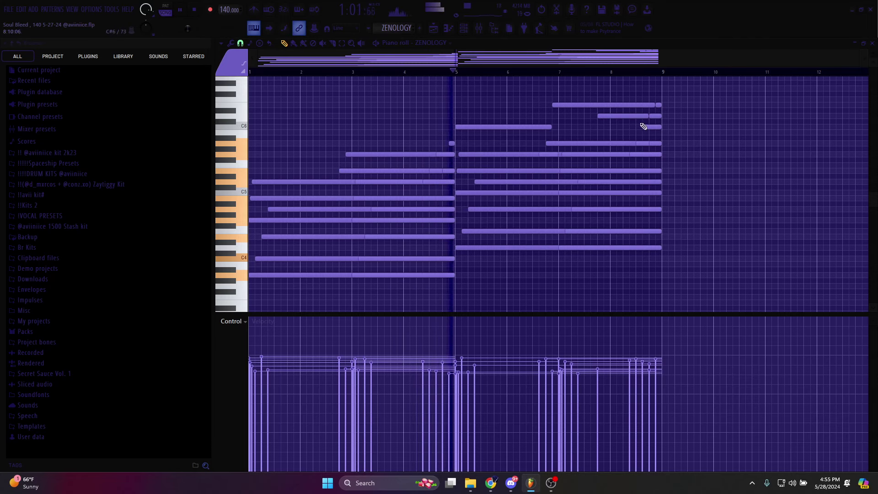
scroll(631, 117, up, 1)
scroll(630, 115, up, 1)
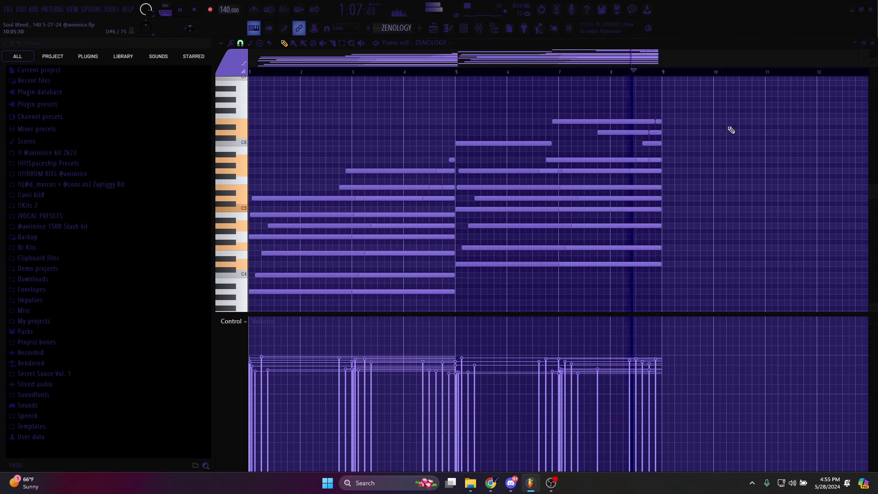
Open the ZENOLOGY channel's instrument to view its preset, and return to the playlist.
click(435, 28)
click(464, 28)
click(382, 106)
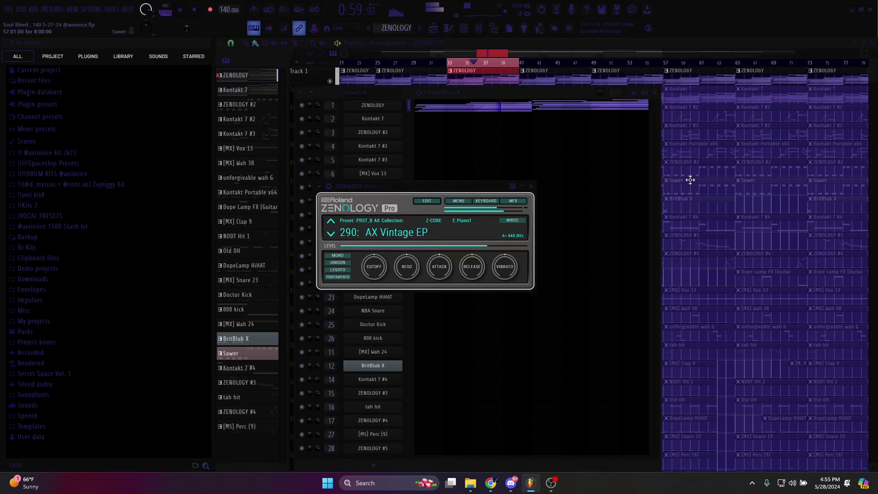
click(686, 162)
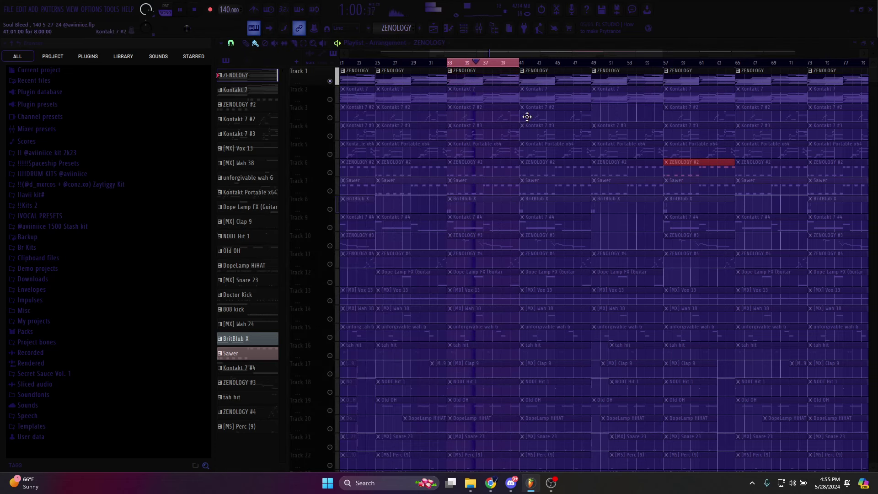
Solo Track 2 and open the Kontakt 7 channel's instrument to view its loaded acoustic guitar.
right_click(330, 99)
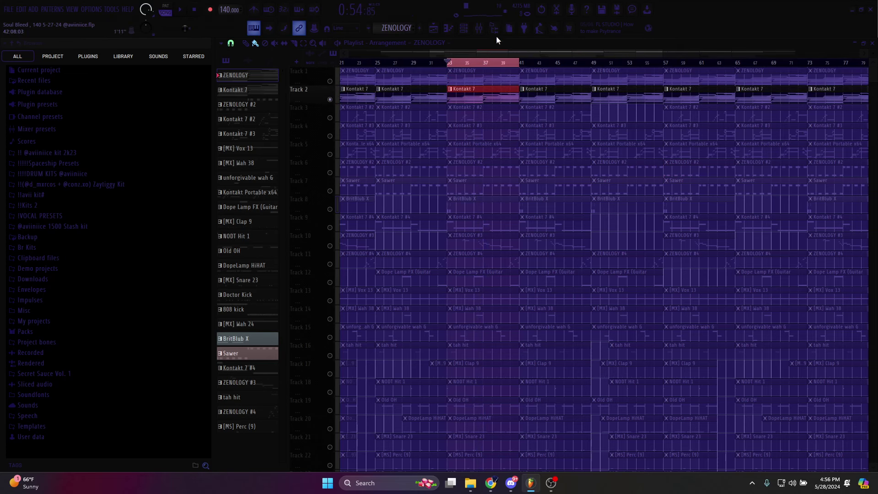
click(463, 28)
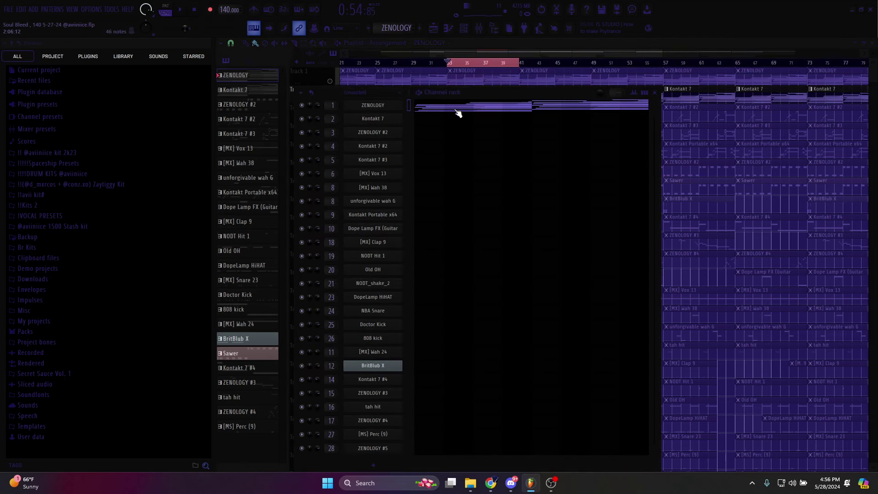
key(F6)
click(464, 32)
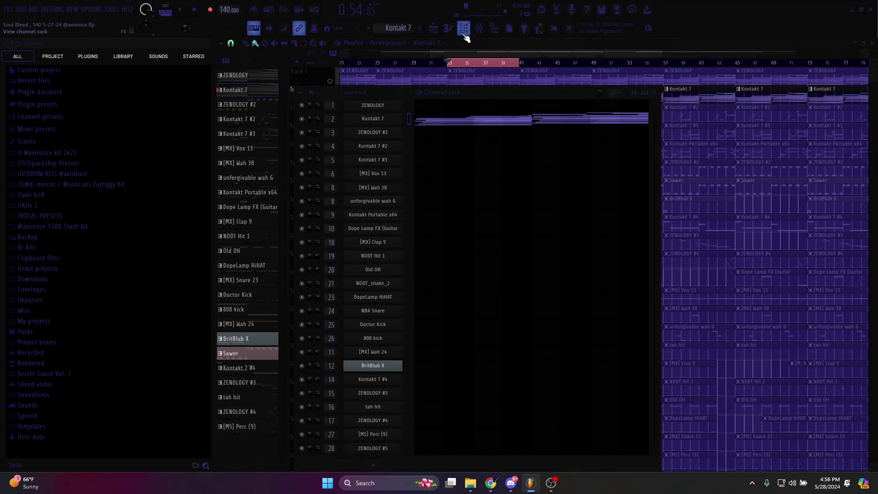
click(373, 118)
click(330, 122)
click(359, 119)
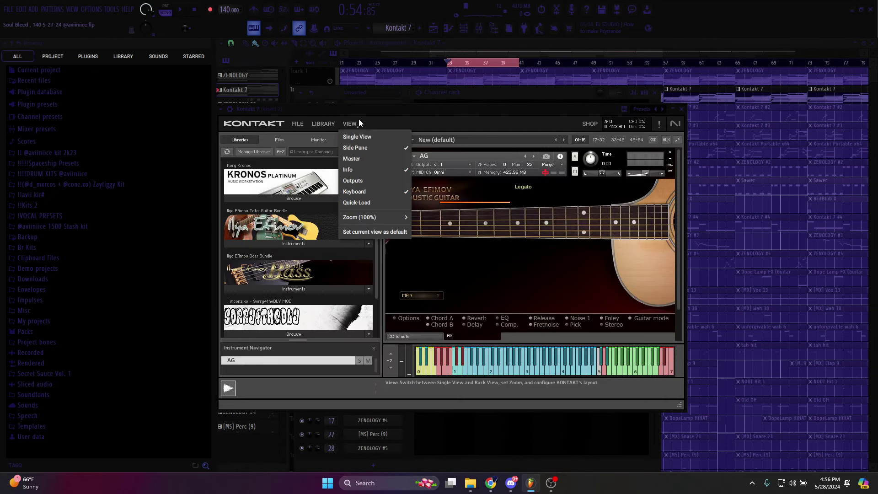
click(358, 119)
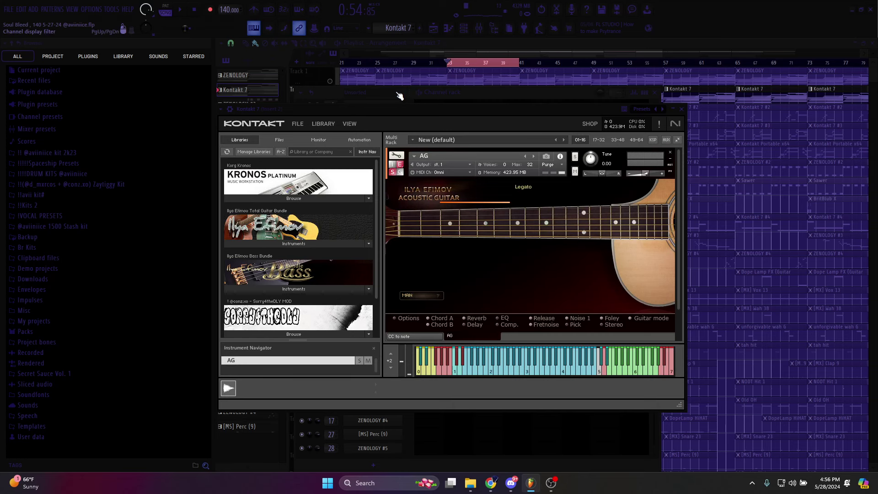
Play the Kontakt 7 notes in the piano roll and inspect the Fruity delay 2 and ValhallaVintageVerb effects on its mixer insert.
drag(400, 107, 517, 120)
key(F7)
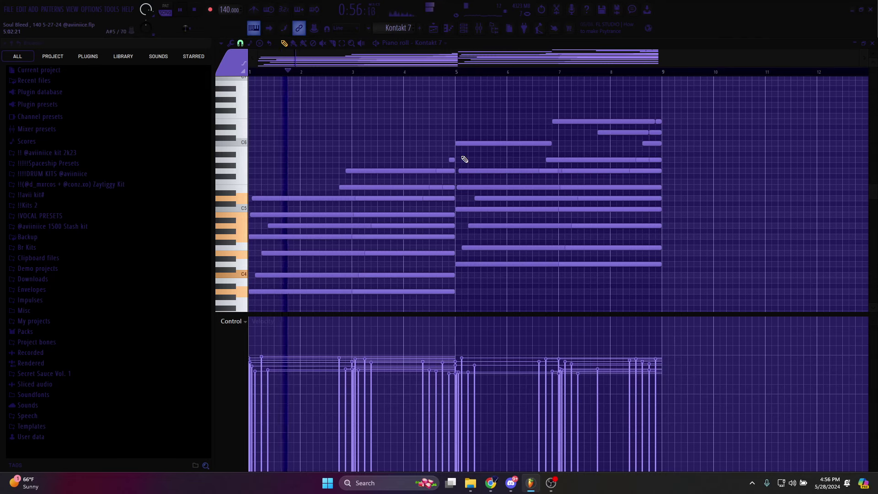
click(463, 28)
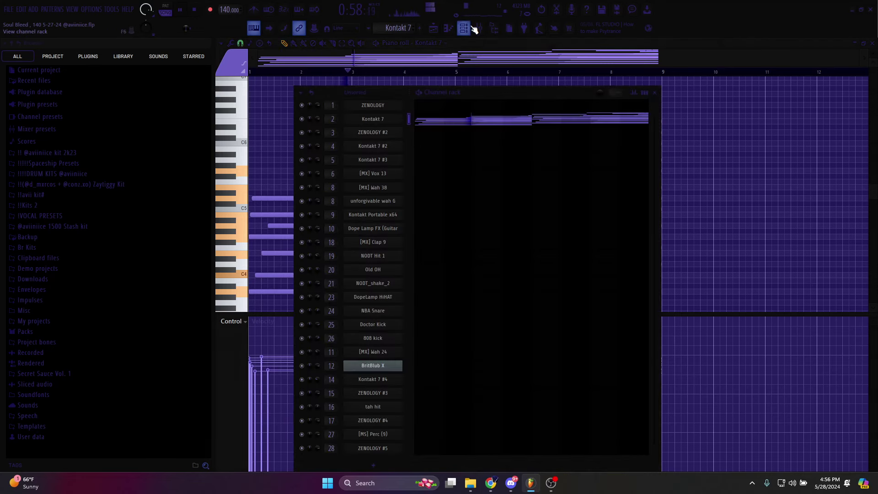
click(818, 73)
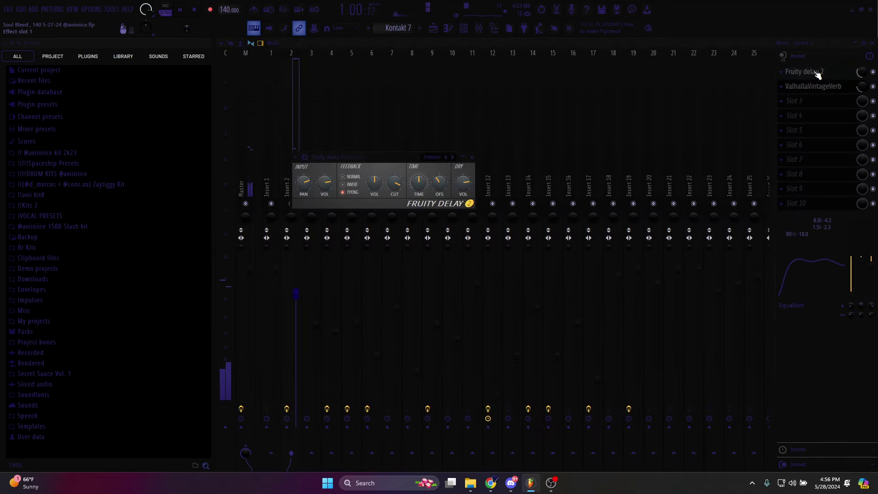
click(818, 87)
click(815, 87)
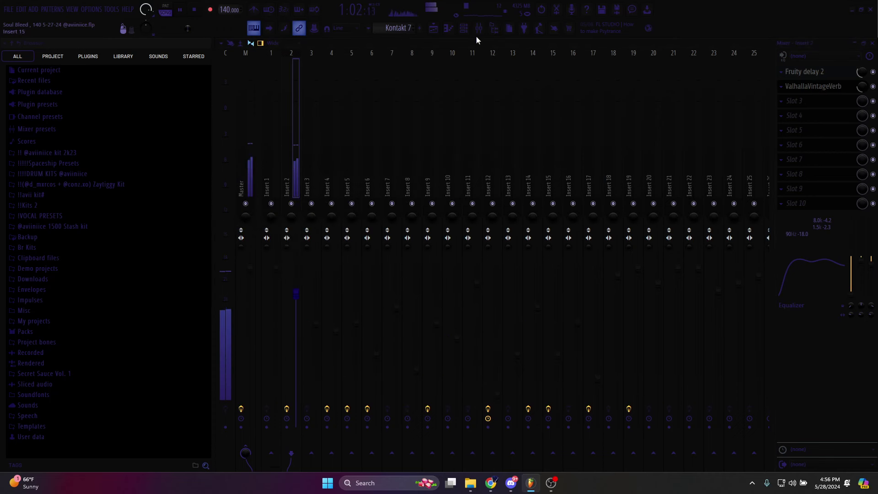
key(F7)
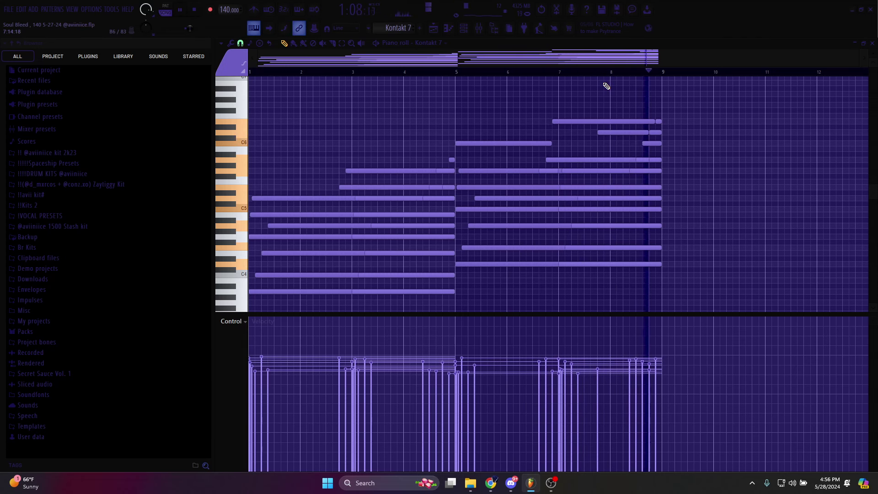
click(434, 30)
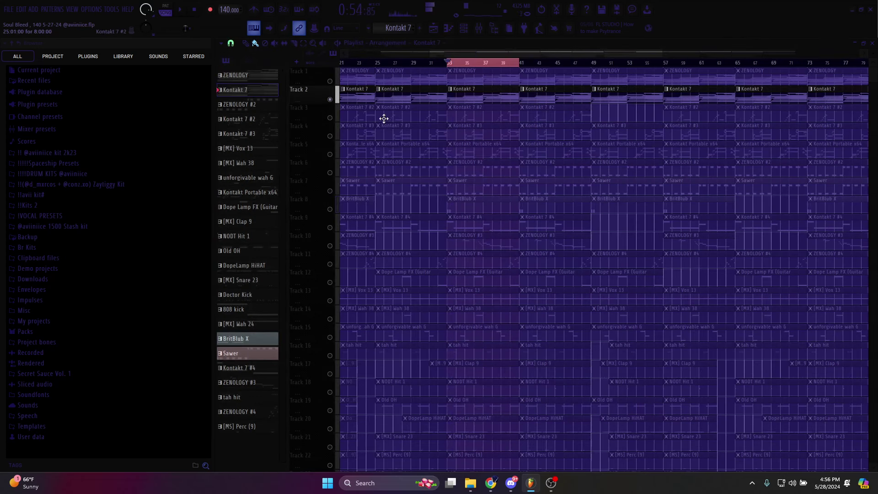
Open the Kontakt 7 #2 pattern, view its Sweet Flute instrument and the Zaytoven library, and play its melody in the piano roll.
double_click(509, 114)
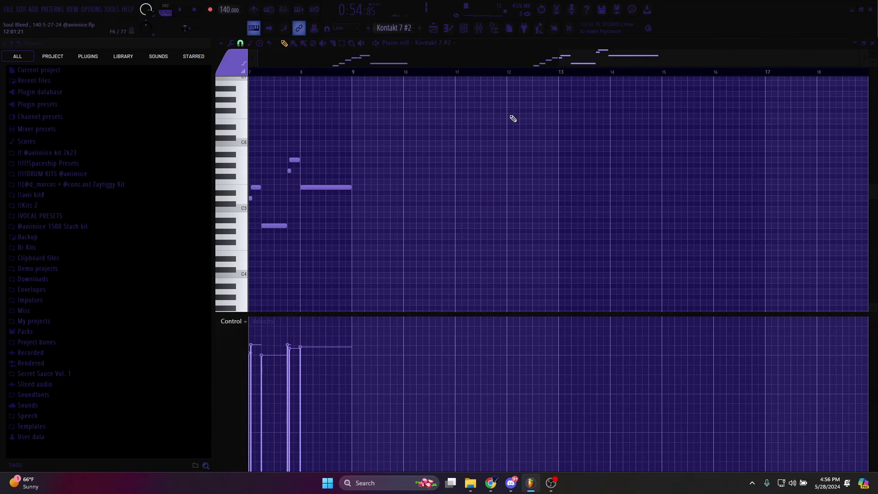
click(465, 28)
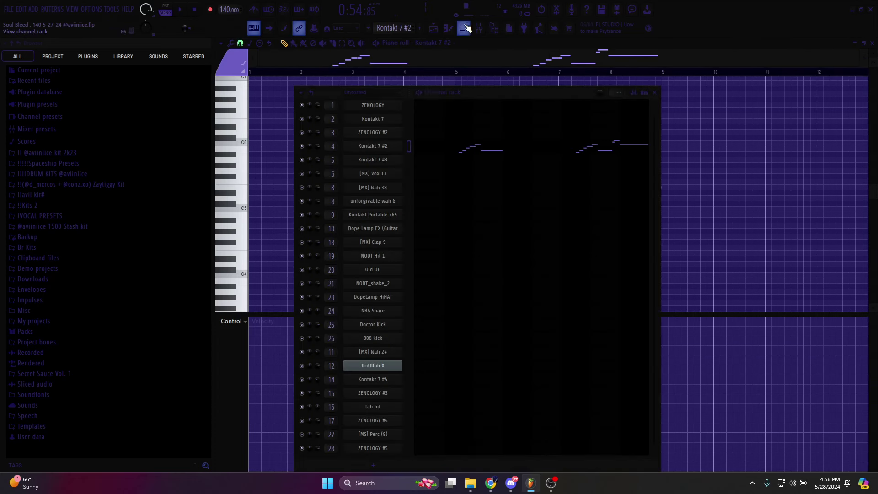
click(372, 151)
click(376, 168)
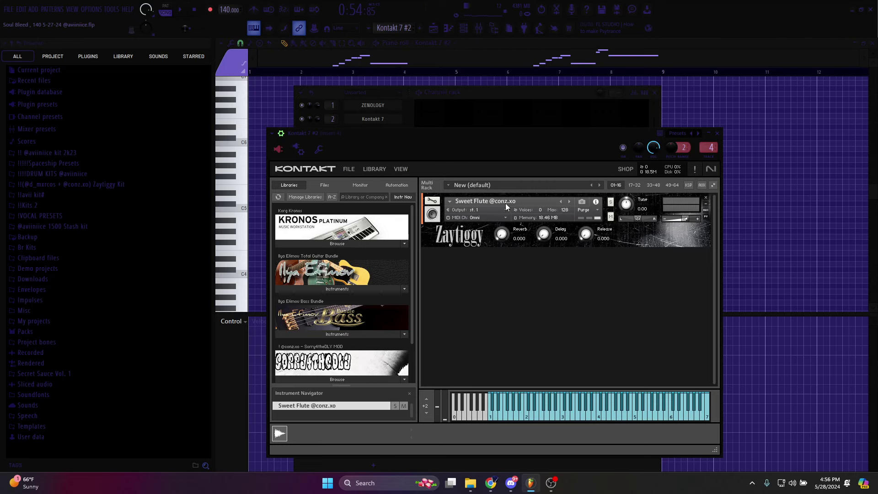
scroll(401, 242, down, 1)
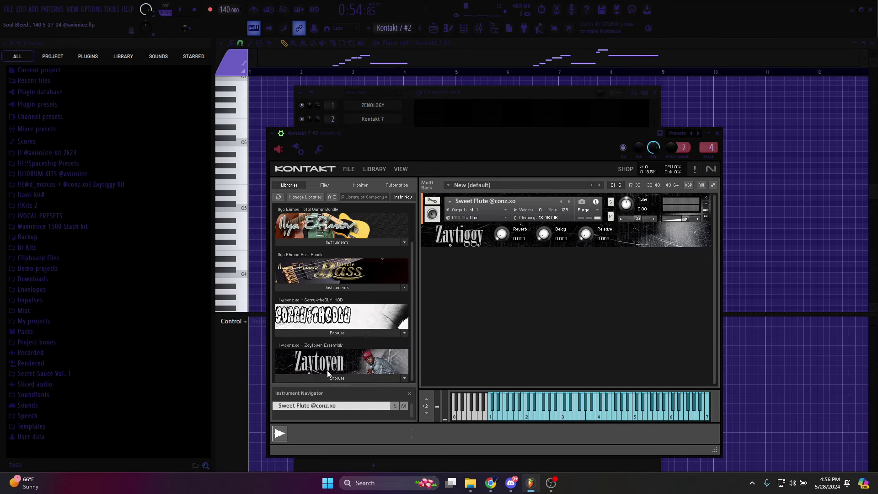
key(F7)
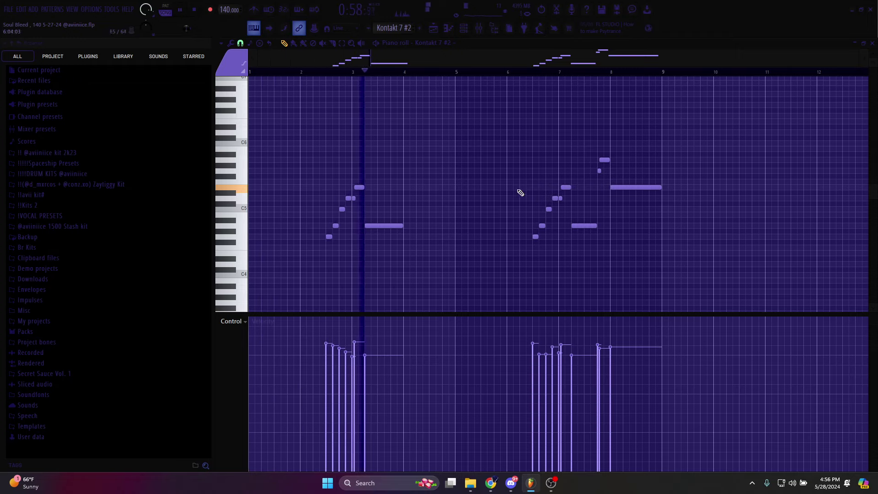
Inspect the Fruity delay 2 effect on the Kontakt 7 #2 mixer insert, and return to the playlist.
click(485, 29)
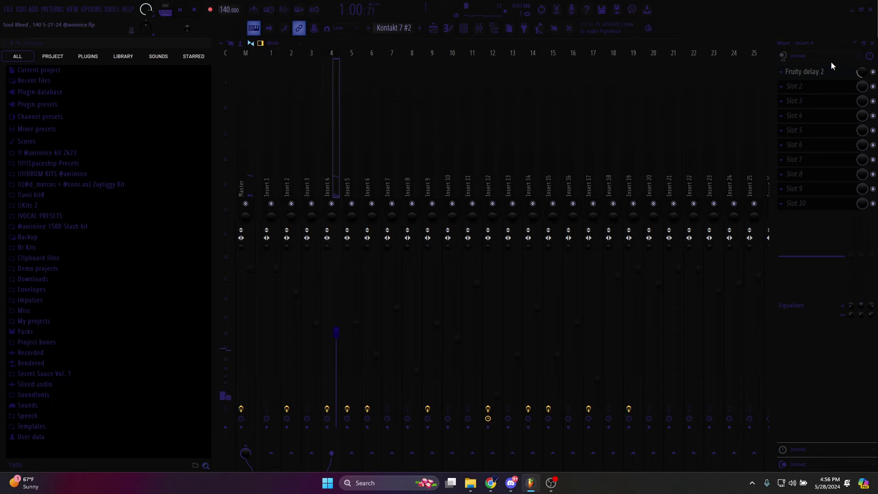
click(835, 74)
click(835, 73)
click(478, 28)
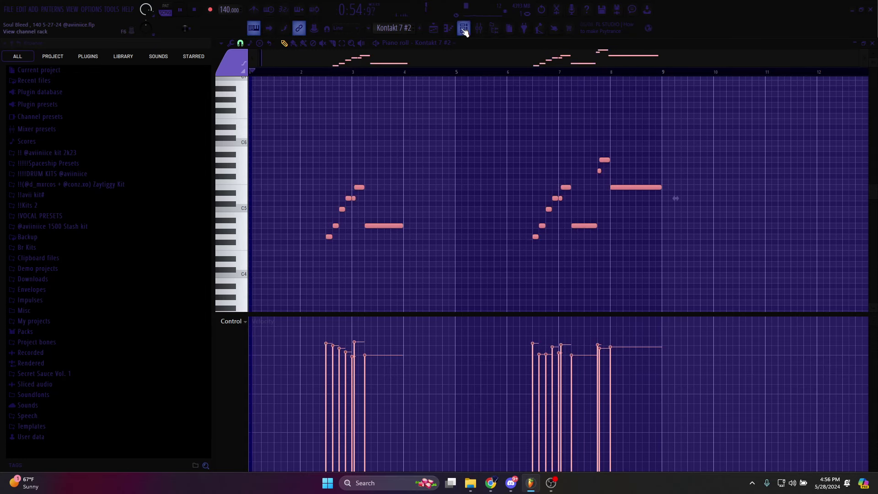
click(434, 33)
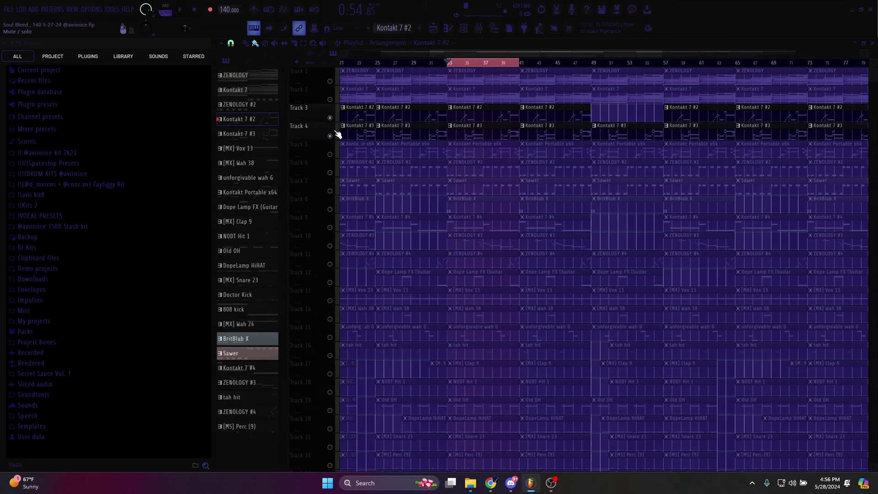
Open the Kontakt 7 #3 pattern, select all its notes, and view the LP electric guitar loaded in its instrument.
double_click(505, 137)
key(ctrl+a)
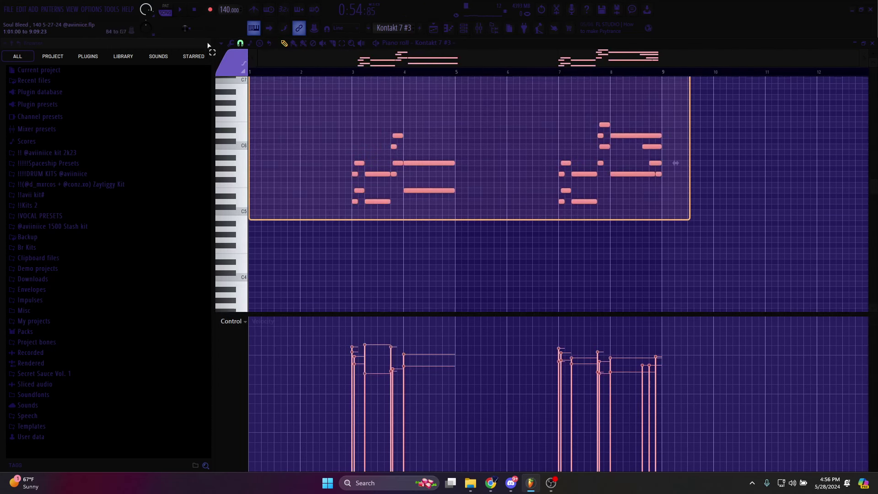
click(468, 31)
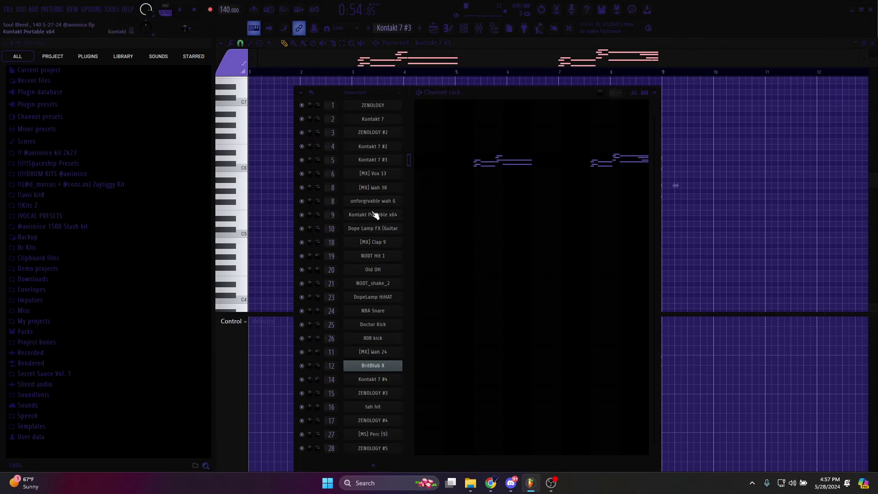
click(381, 162)
click(388, 155)
click(388, 156)
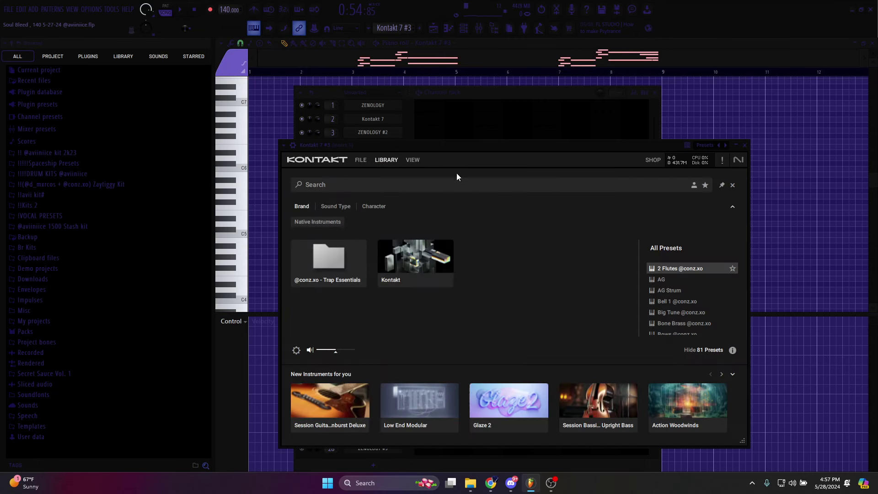
click(385, 165)
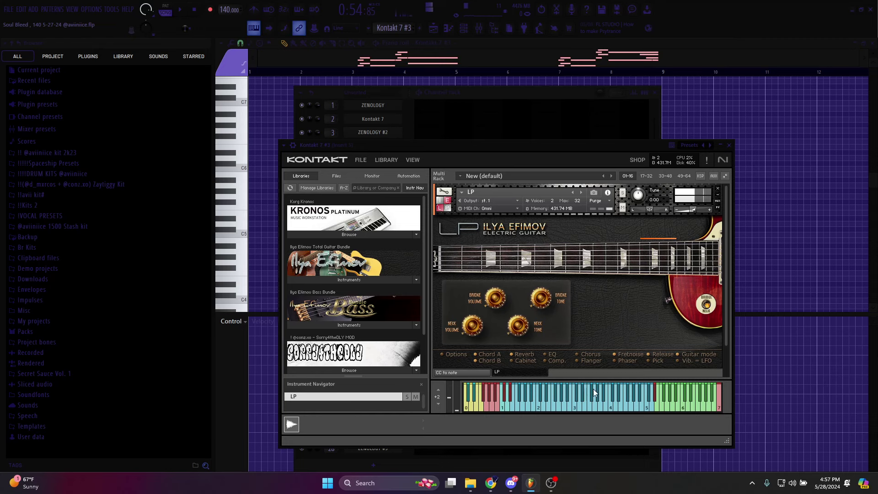
click(786, 196)
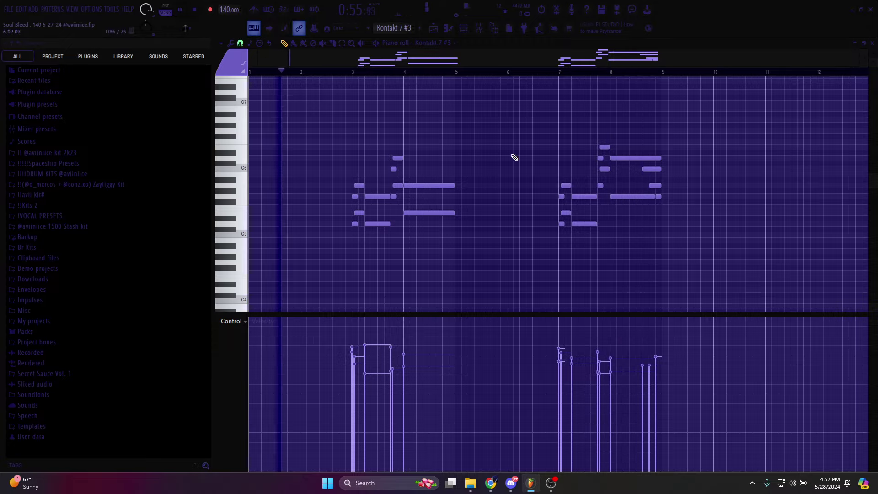
Examine the Kontakt 7 #3 notes by selecting the upper notes of the first phrase, and return to the playlist.
key(space)
key(ctrl+a)
scroll(377, 155, up, 4)
drag(312, 169, 548, 190)
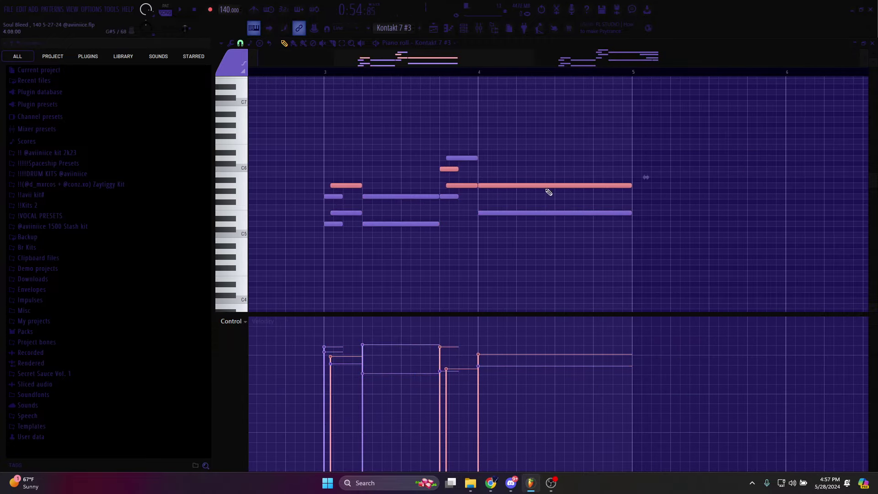
scroll(517, 211, down, 3)
scroll(435, 159, down, 2)
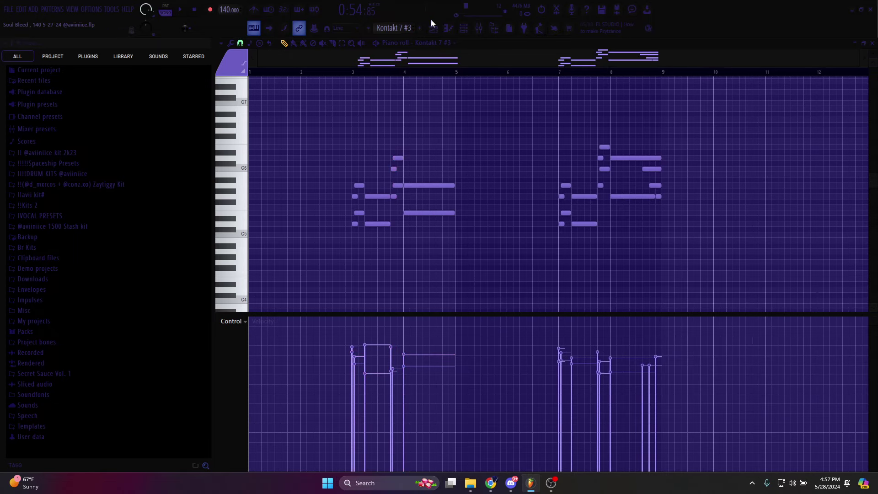
click(433, 28)
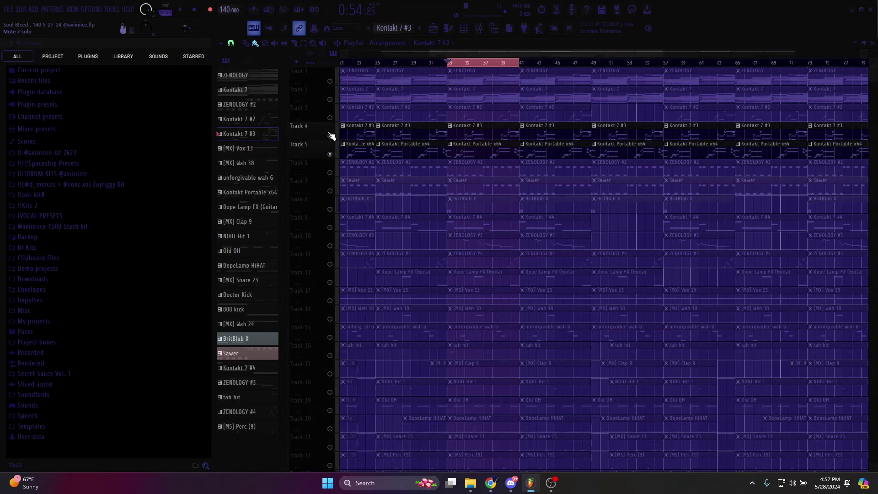
Open the Kontakt Portable x64 pattern and view its Alicias Keys piano along with the instrument's preset list.
double_click(473, 156)
drag(504, 253, 679, 172)
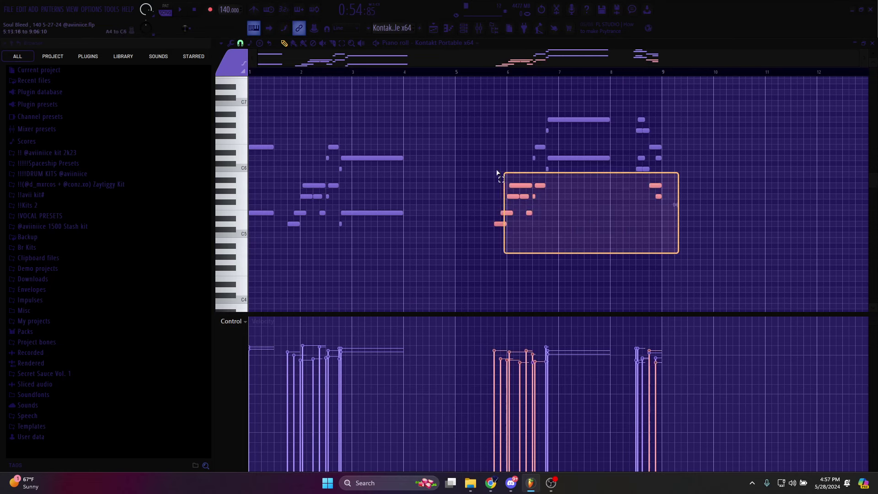
key(ctrl+a)
click(463, 28)
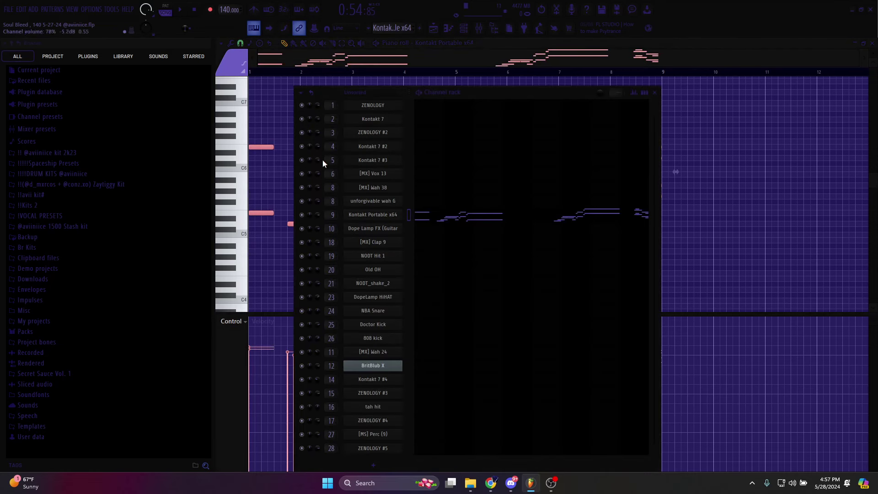
click(393, 215)
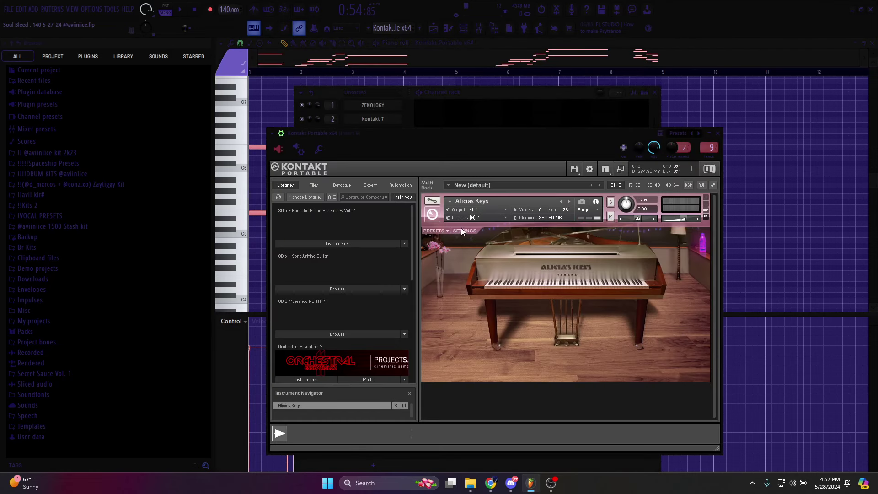
click(437, 231)
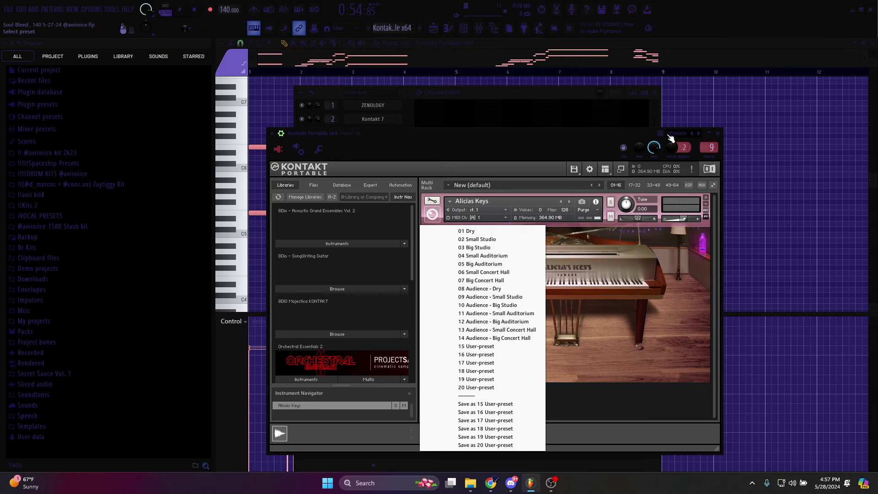
click(756, 137)
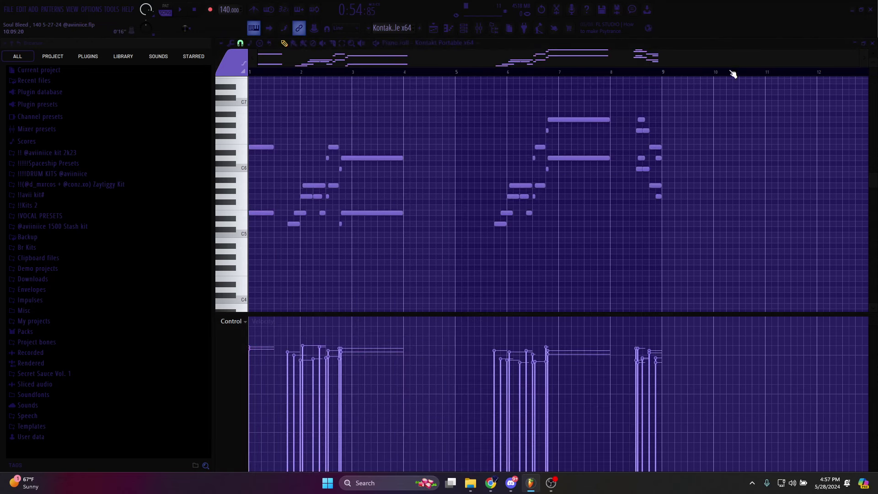
Play the Kontakt Portable x64 melody in the piano roll and examine its notes through both phrases.
scroll(873, 54, up, 1)
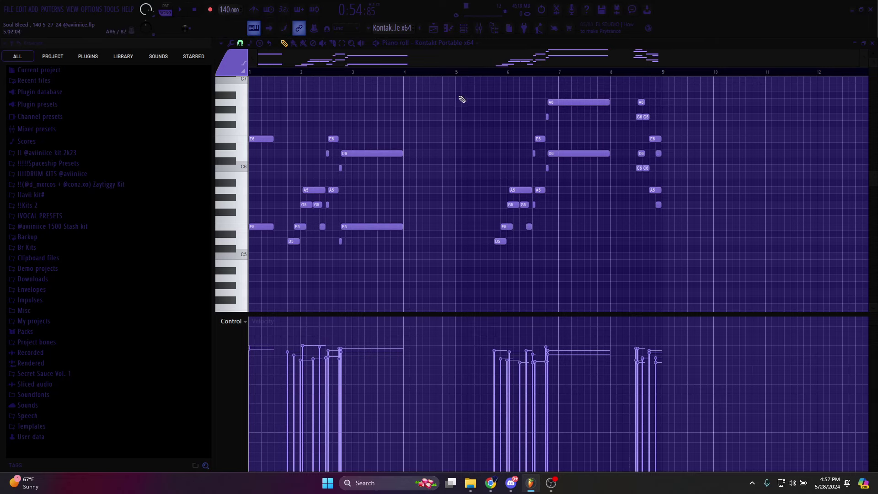
key(space)
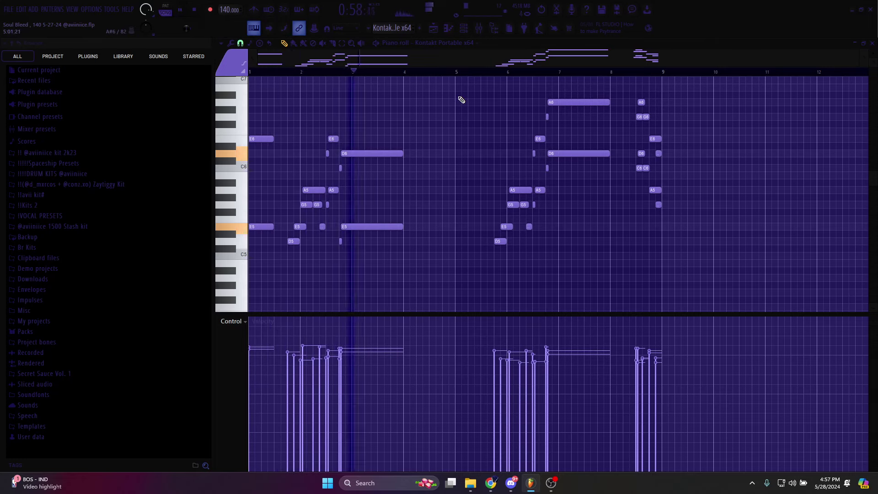
scroll(479, 127, up, 1)
scroll(873, 54, down, 1)
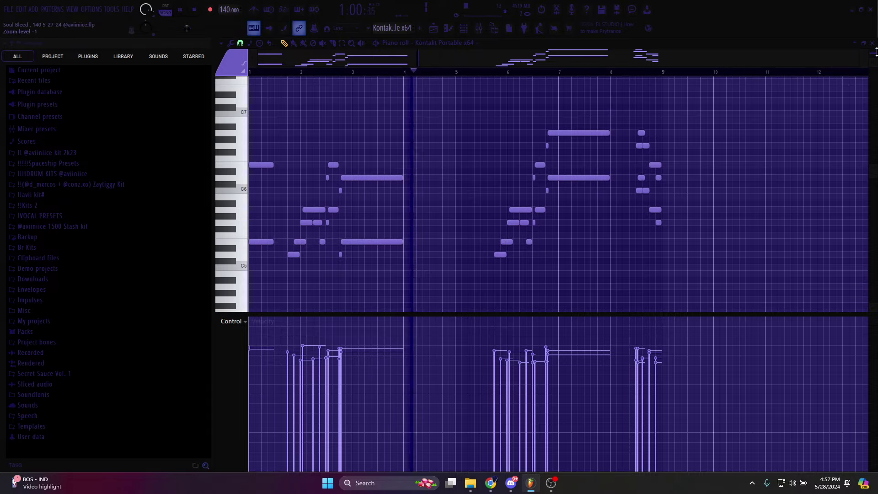
scroll(874, 54, up, 2)
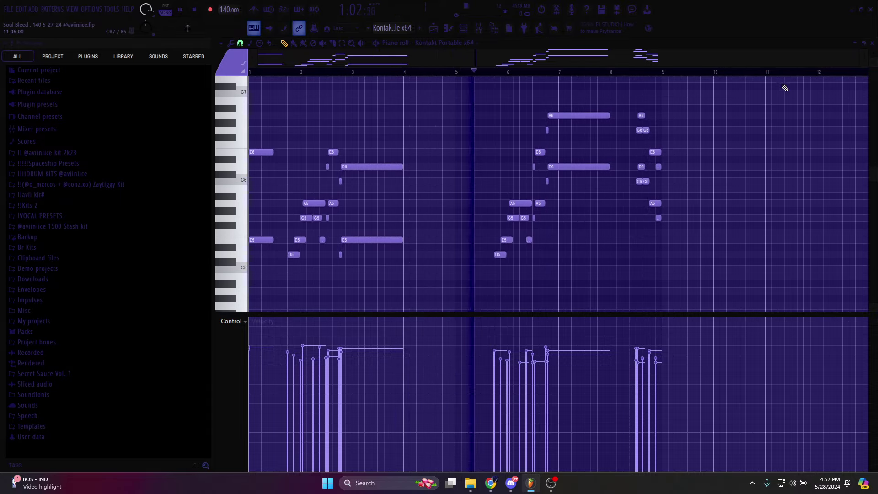
scroll(708, 157, up, 3)
scroll(707, 158, up, 1)
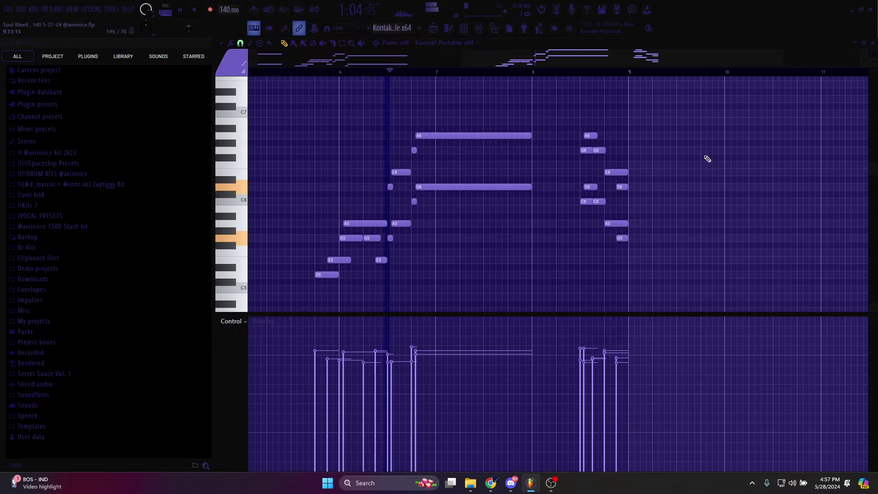
scroll(714, 162, up, 1)
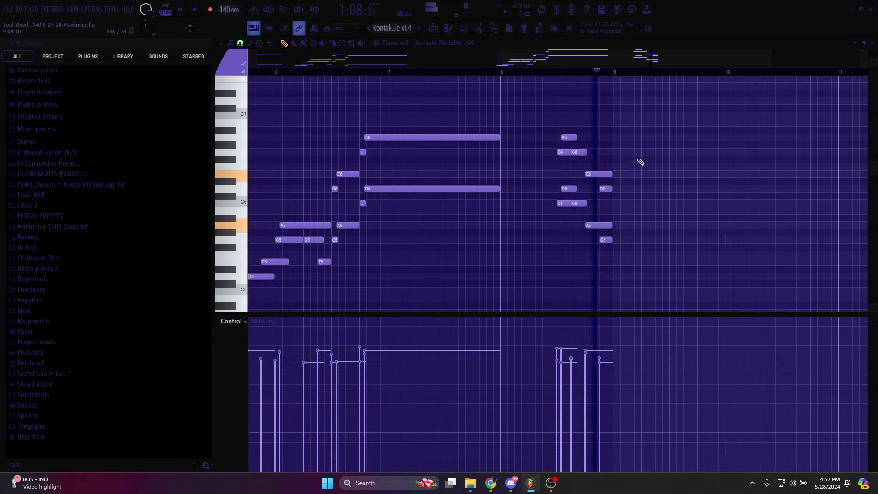
scroll(638, 158, down, 3)
Inspect the Fruity delay 2 and ValhallaVintageVerb effects on the Kontakt Portable x64 mixer insert.
click(456, 27)
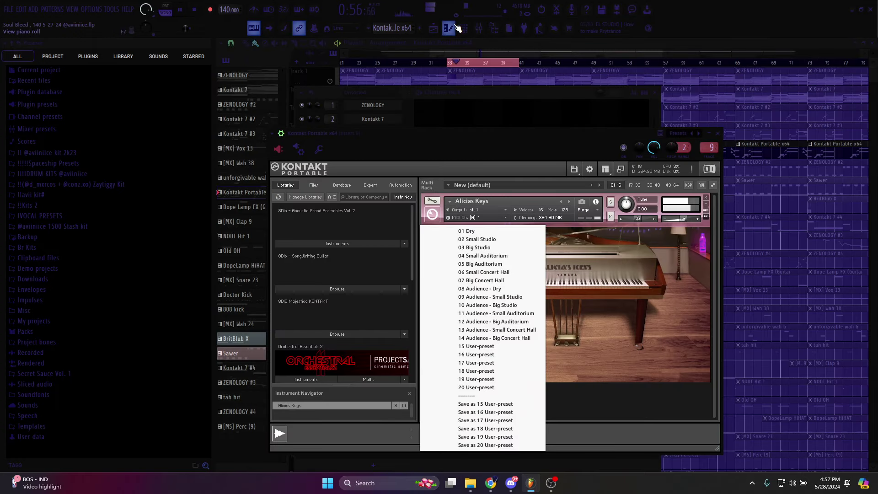
click(456, 27)
click(478, 28)
click(821, 73)
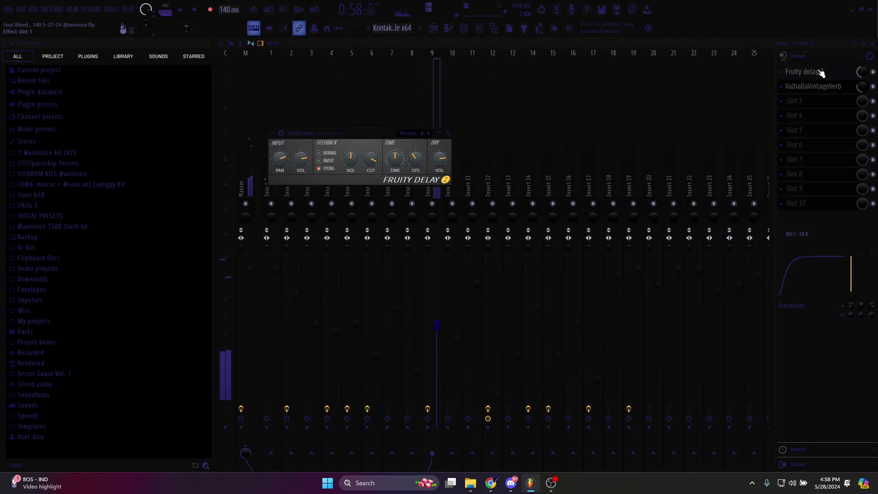
click(819, 87)
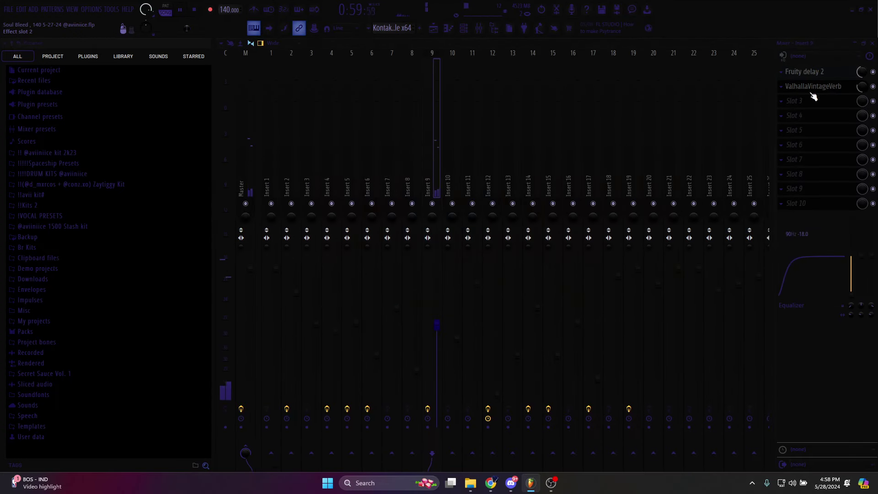
Solo Track 6 in the playlist and play the ZENOLOGY #2 pattern's A1 and D2 bass notes in the piano roll.
click(432, 30)
right_click(335, 172)
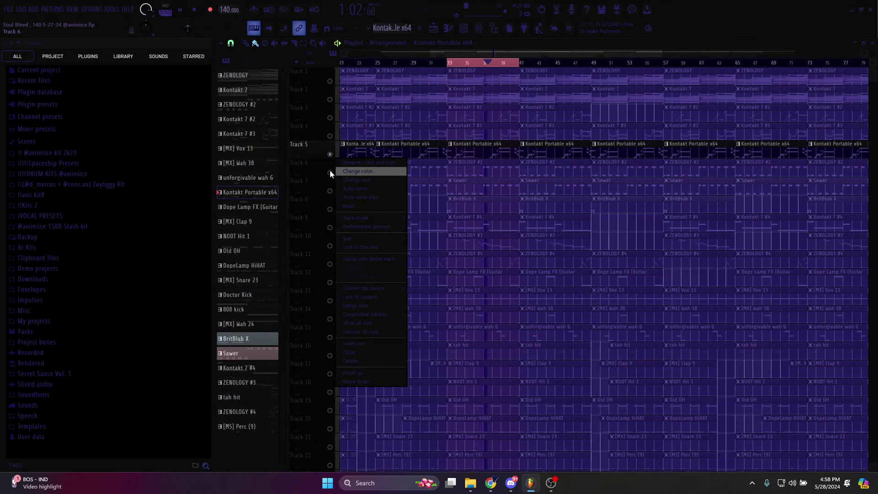
click(383, 169)
double_click(465, 169)
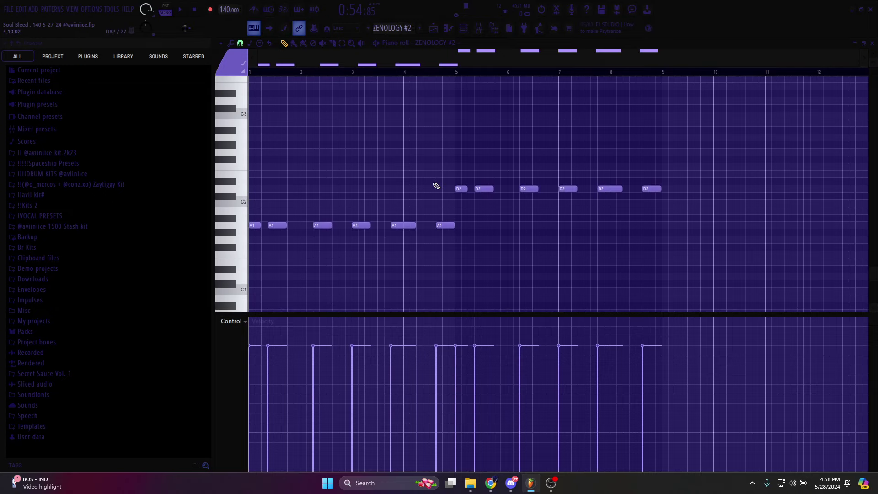
key(space)
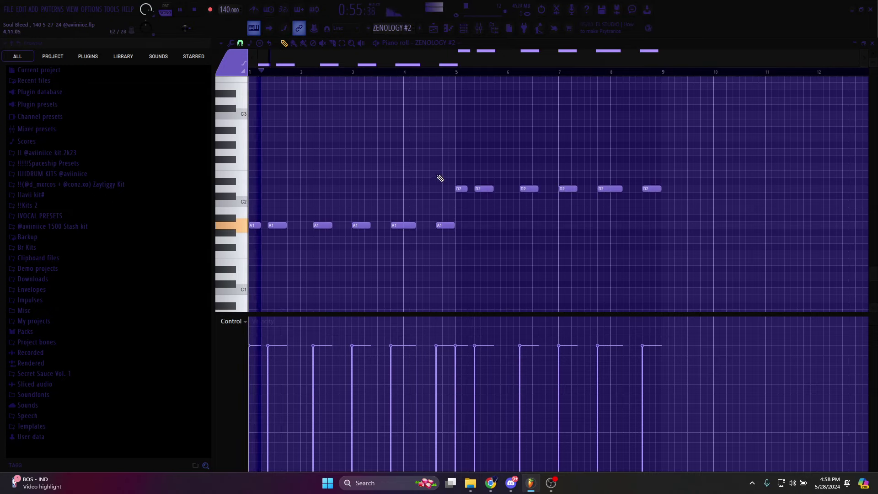
Open the ZENOLOGY #2 channel's instrument to view its preset, and return to the notes.
click(463, 28)
click(373, 133)
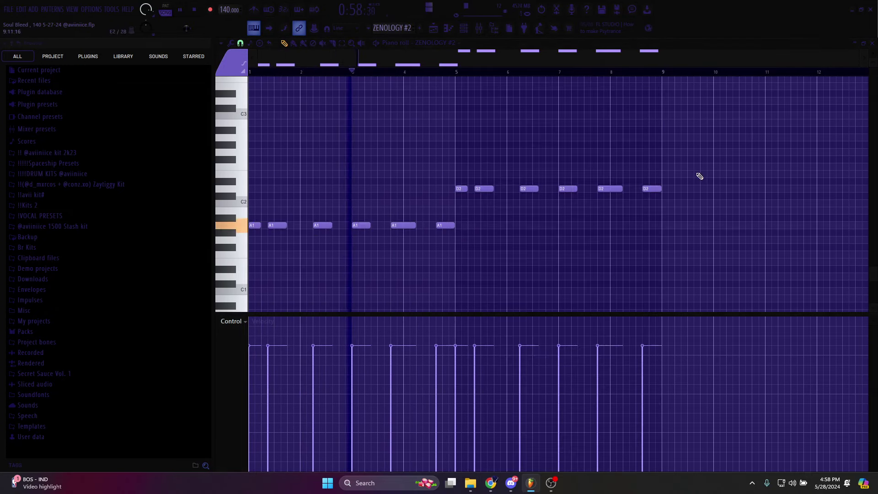
click(698, 177)
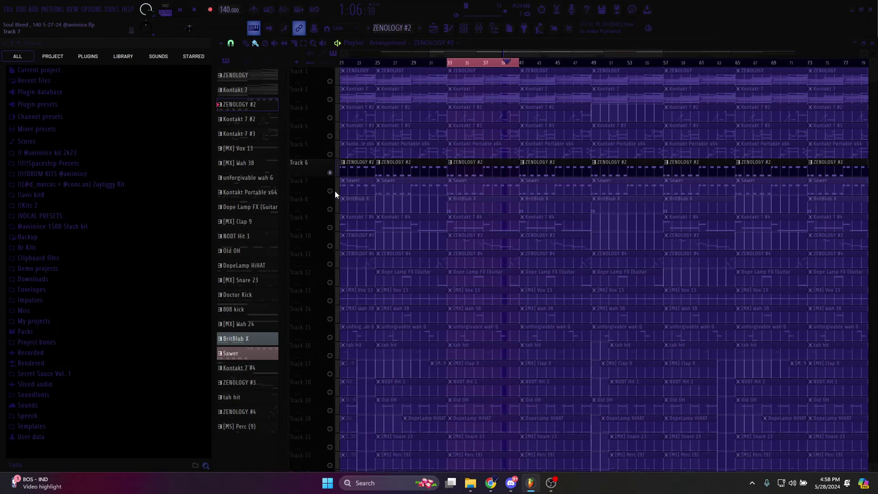
Open the Sawer pattern to view its A2 and D3 notes, and return to the playlist.
double_click(476, 184)
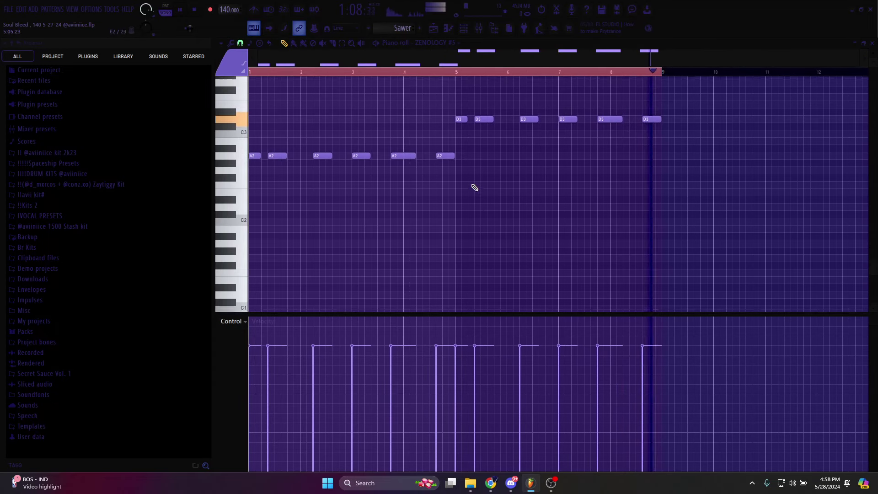
scroll(475, 188, up, 2)
click(433, 28)
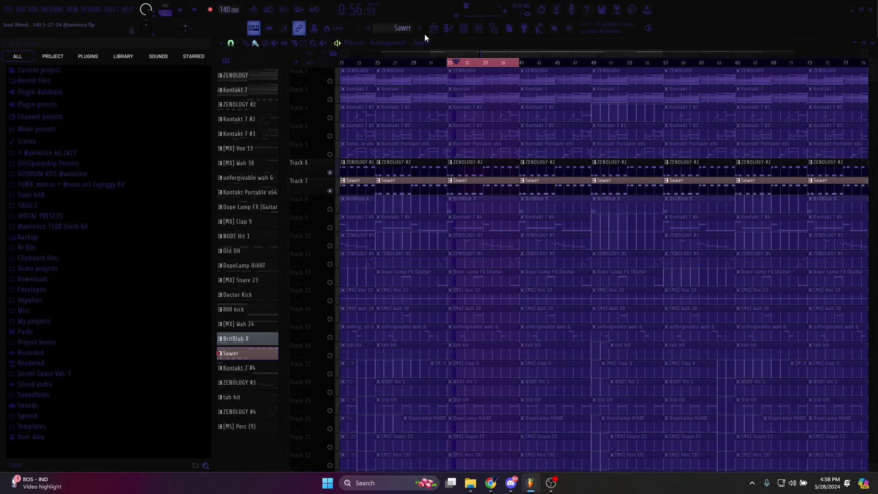
Solo Track 8 by muting Tracks 6 and 7, and open the BritBlub X pattern in the piano roll.
scroll(444, 145, down, 1)
click(329, 191)
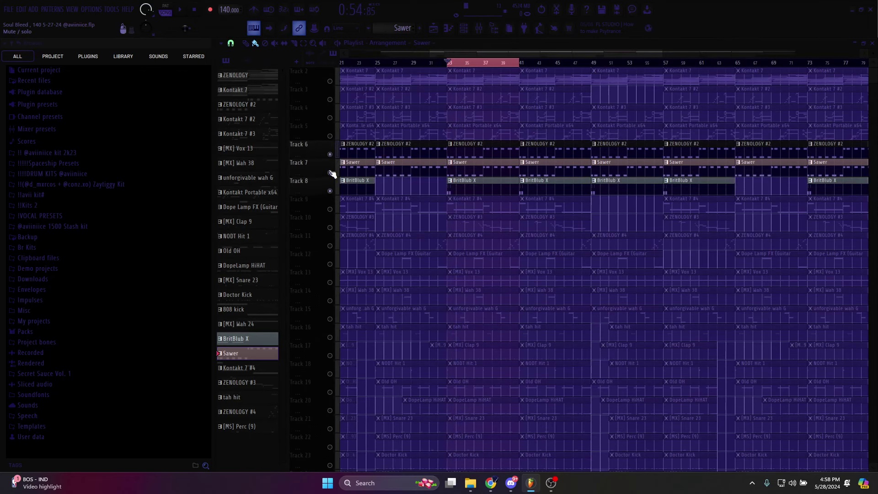
click(330, 173)
click(330, 155)
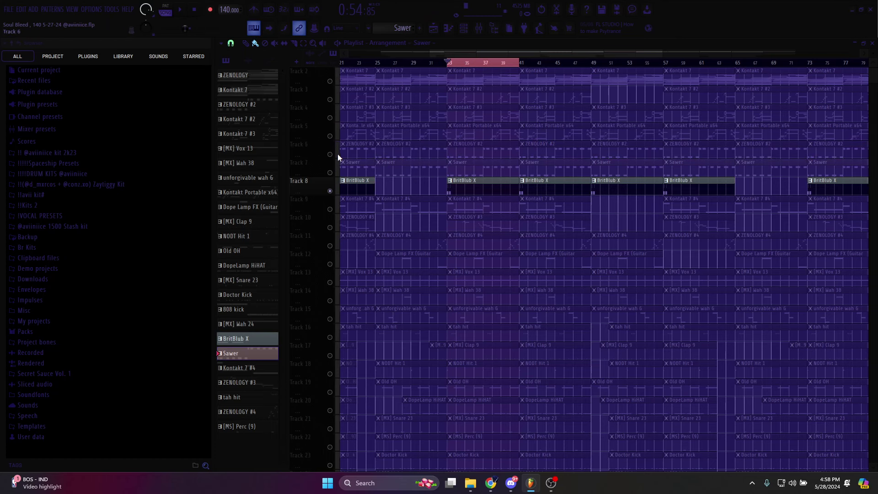
double_click(484, 192)
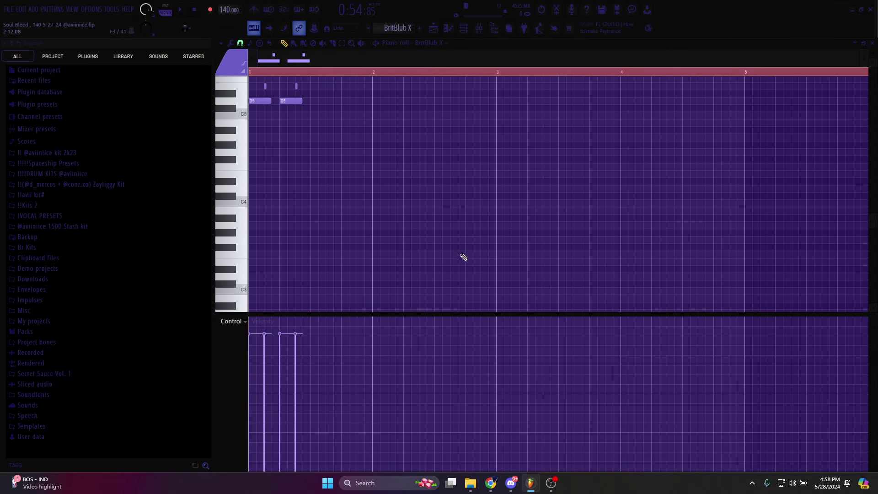
Open the BritBlub X channel's FLEX instrument to view its preset, and return to the piano roll.
click(468, 23)
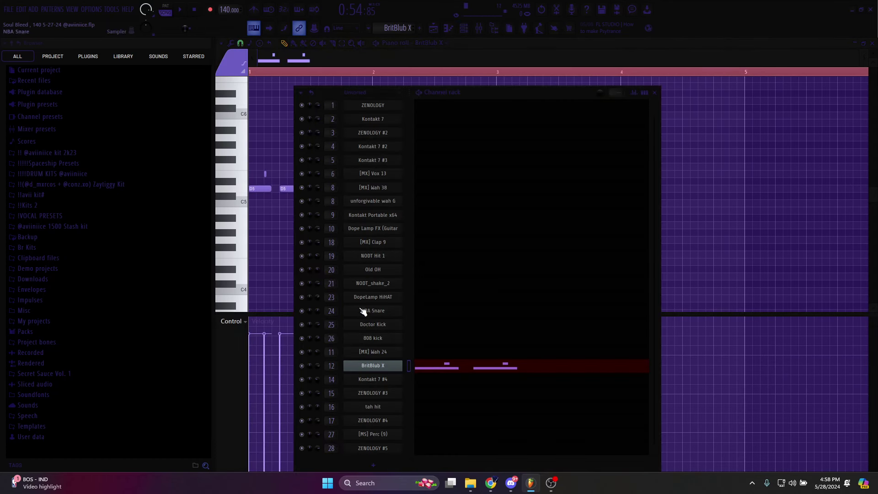
click(371, 362)
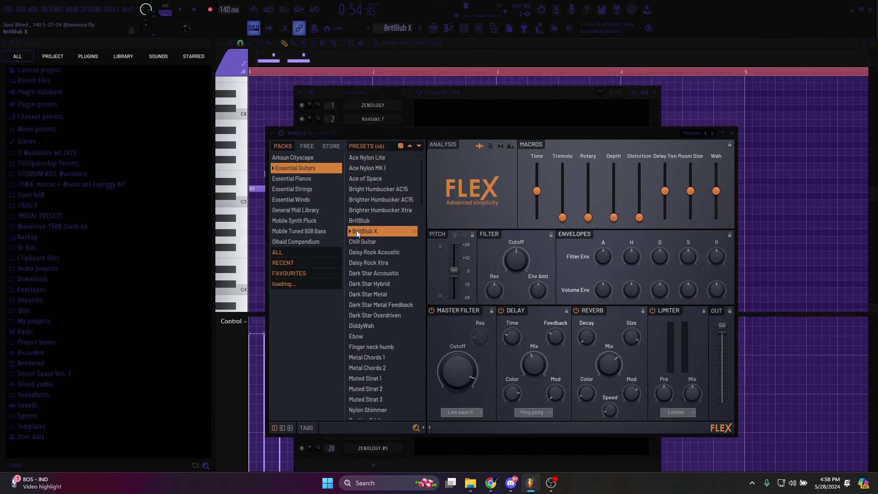
click(750, 201)
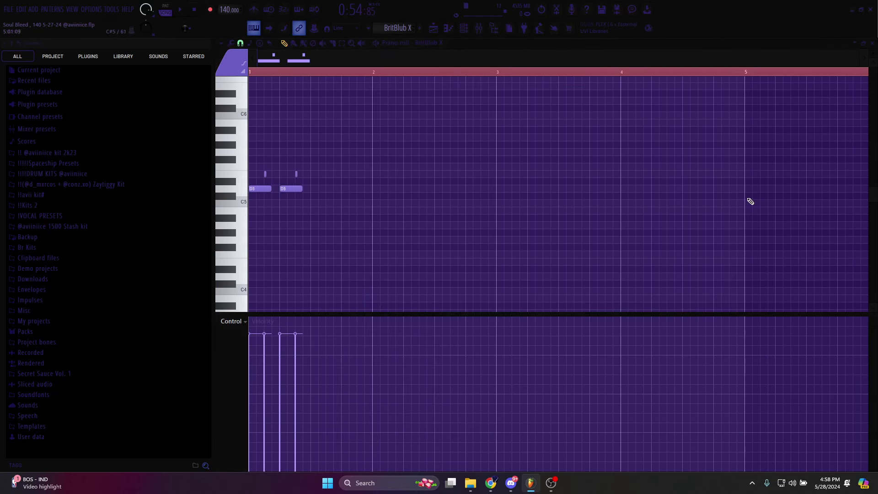
Examine the BritBlub X notes up close, play the pattern, and return to the playlist.
scroll(357, 208, up, 1)
scroll(572, 187, up, 4)
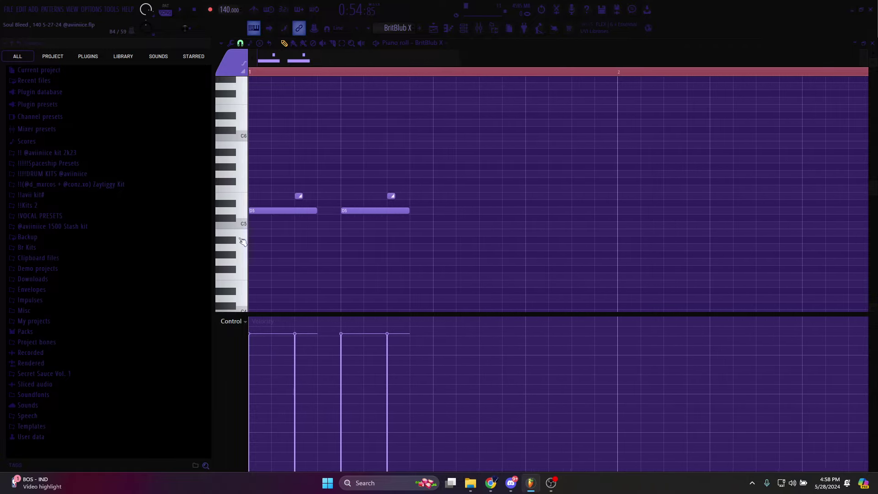
scroll(337, 256, down, 5)
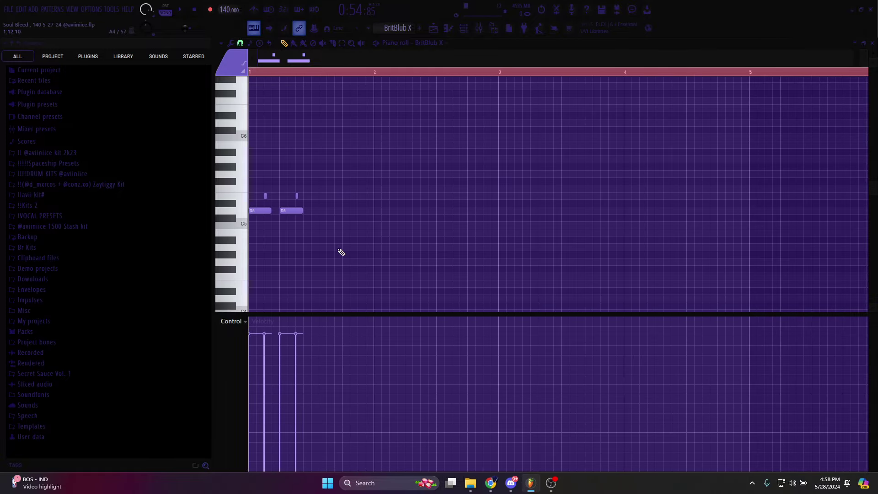
key(space)
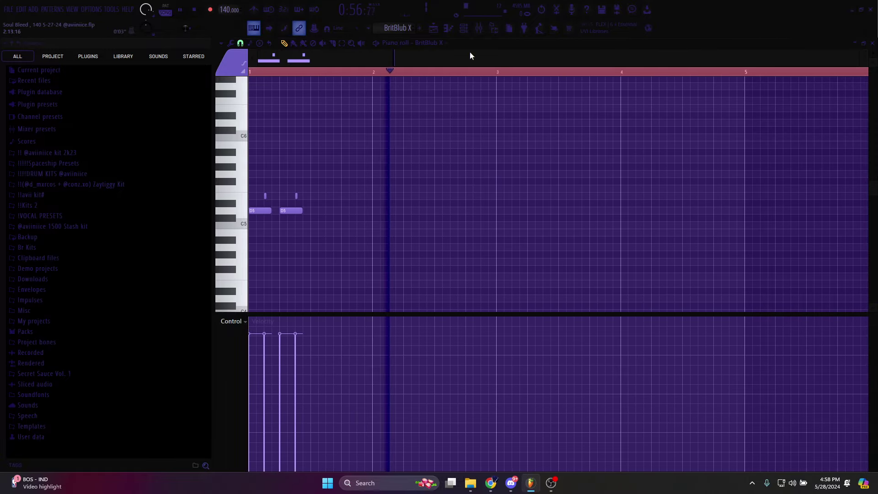
click(448, 28)
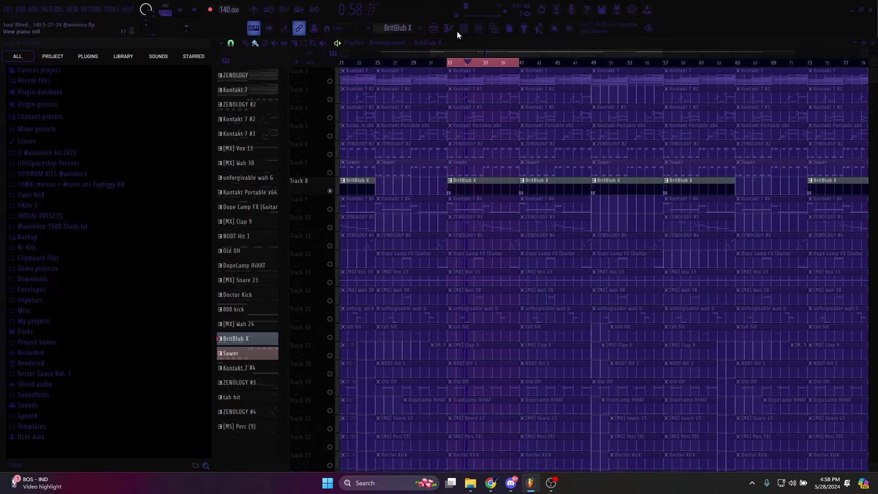
Stop playback, unmute Track 9, and open the Kontakt 7 #4 pattern with all its notes selected in the piano roll.
key(space)
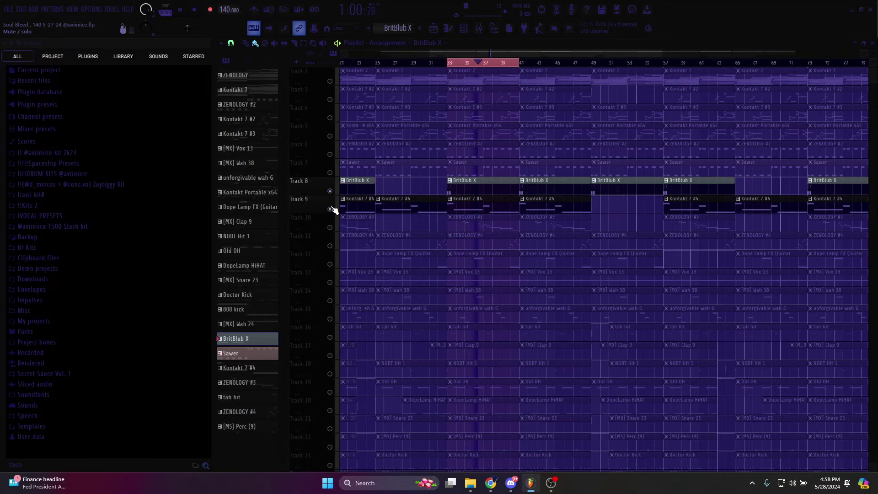
double_click(457, 203)
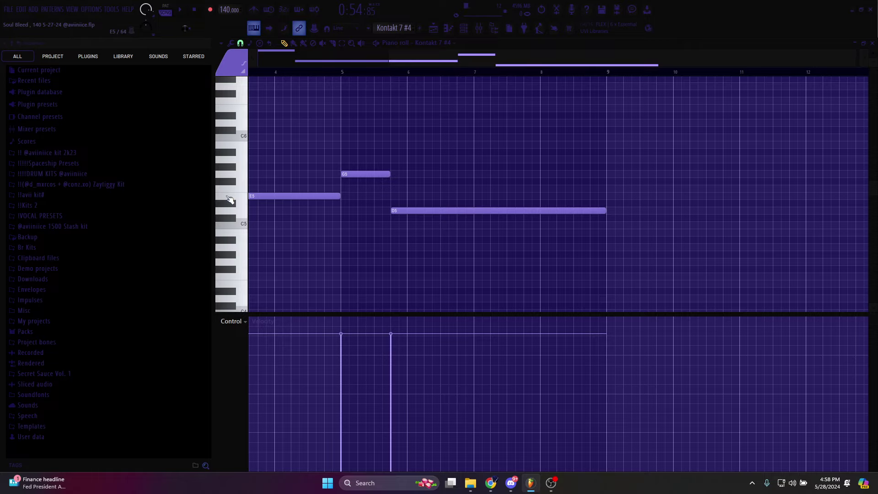
scroll(406, 257, down, 3)
key(ctrl+a)
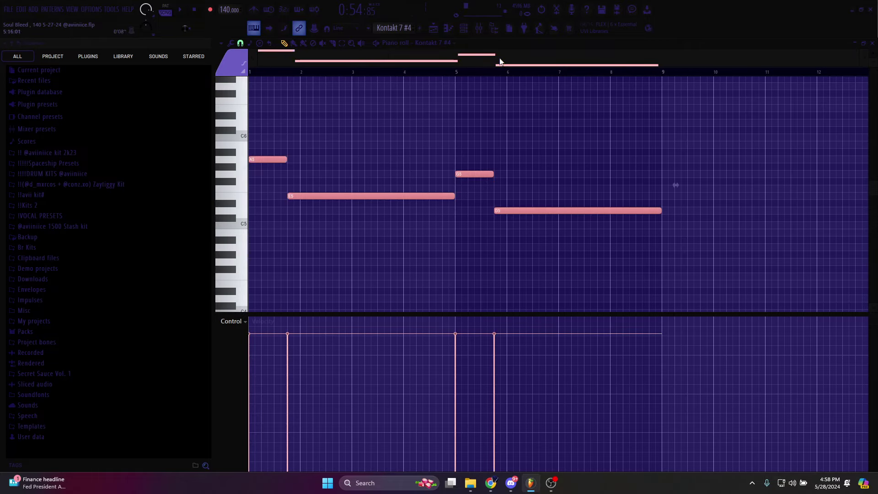
Open the Kontakt 7 #4 channel's instrument, hide its library browser to view the loaded preset, and return to the notes.
click(465, 28)
click(374, 381)
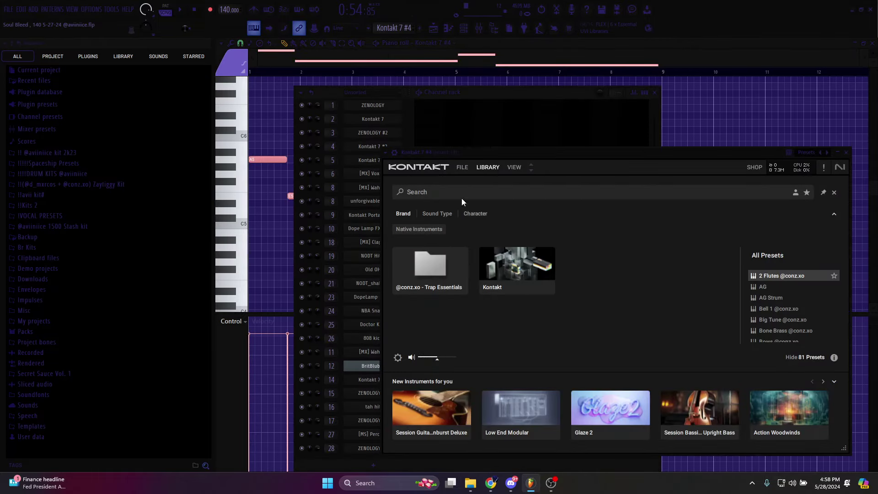
click(487, 167)
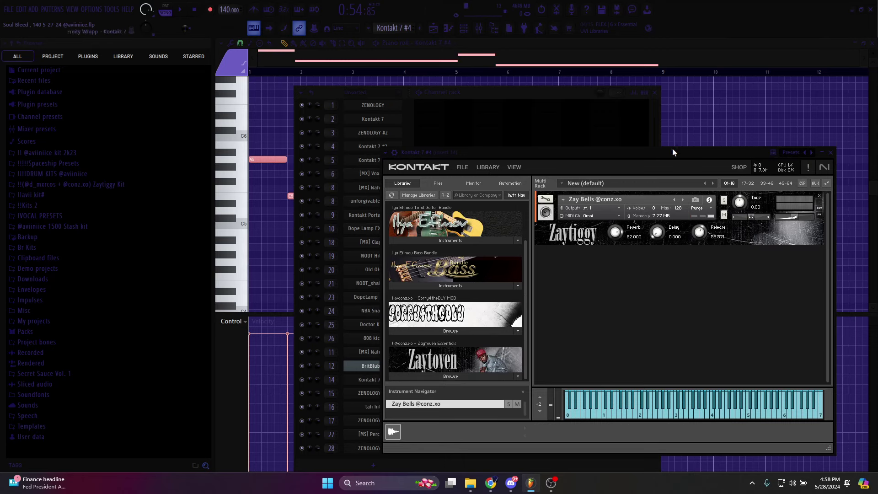
click(708, 137)
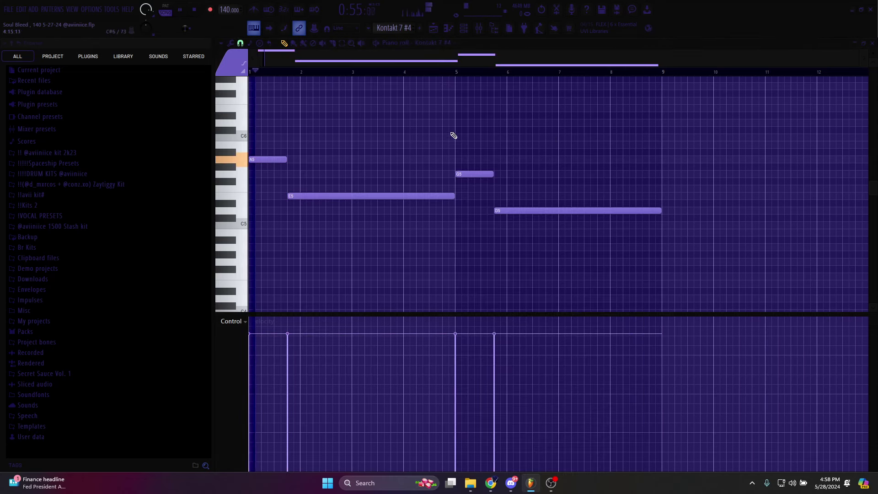
View the effects on the Kontakt 7 #4 mixer track, Insert 14, and return to the piano roll.
click(479, 28)
click(801, 73)
click(801, 73)
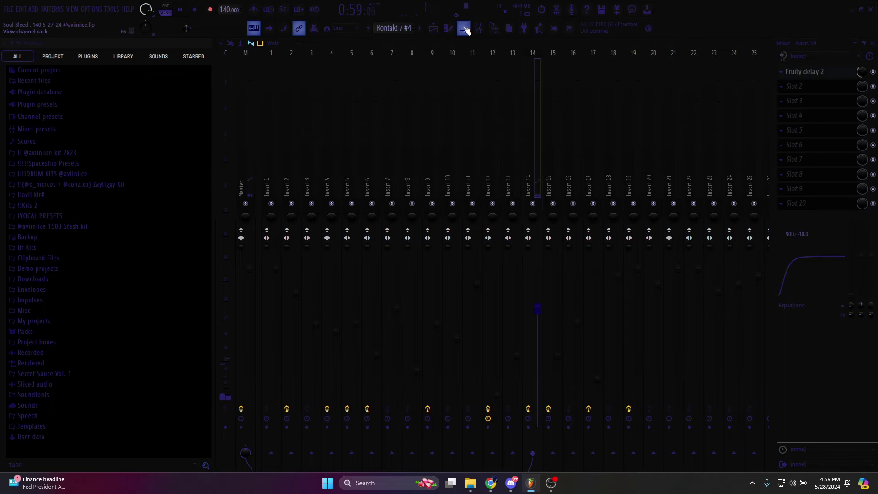
click(449, 29)
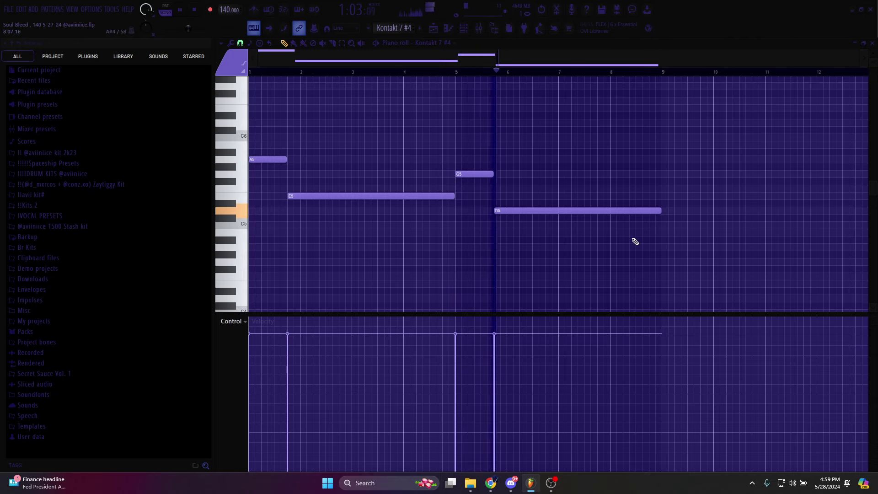
Switch to OBS to check the recording's audio levels, and return to FL Studio's playlist.
click(552, 484)
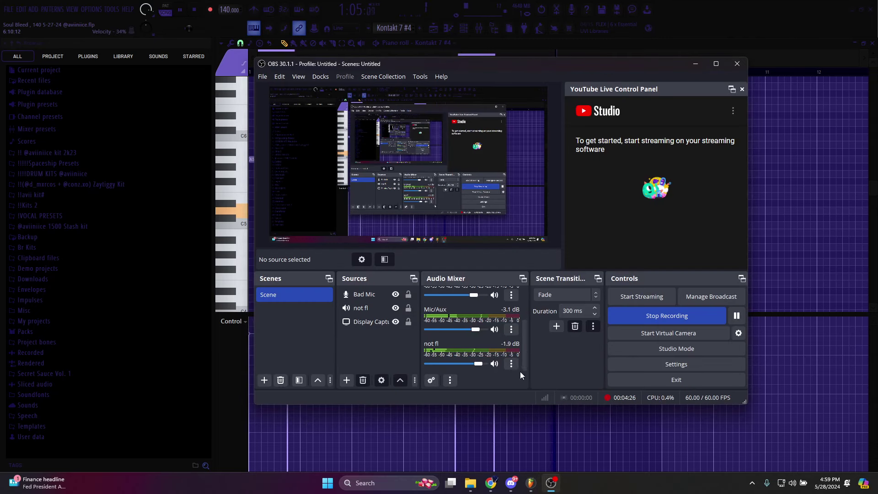
click(530, 481)
click(432, 31)
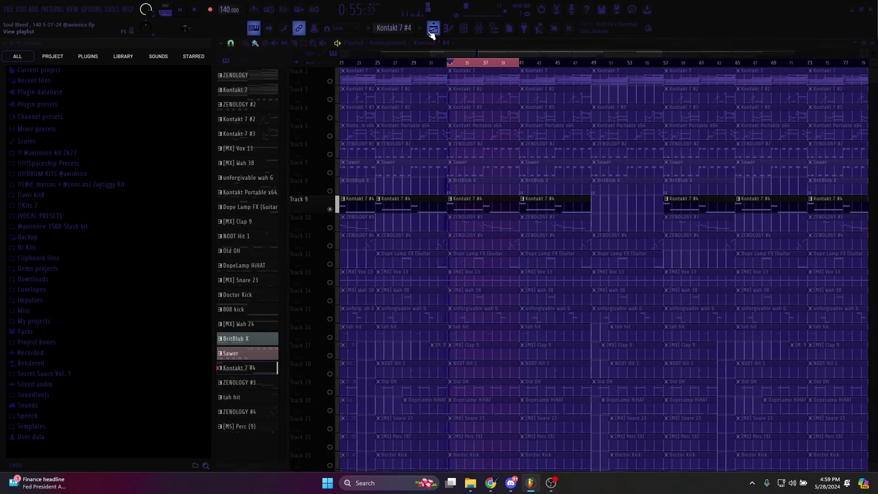
Unmute Track 10 and open the ZENOLOGY #3 pattern in the piano roll to view its melody from the start.
click(344, 225)
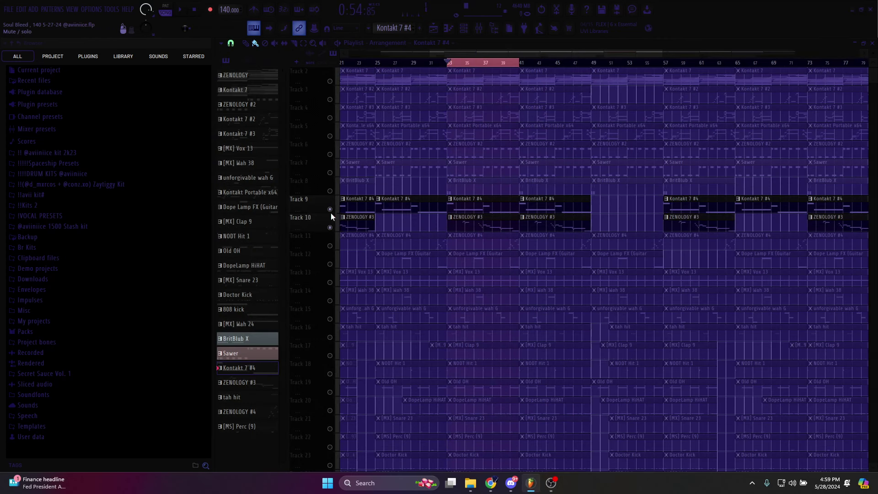
double_click(473, 223)
key(space)
click(336, 71)
key(space)
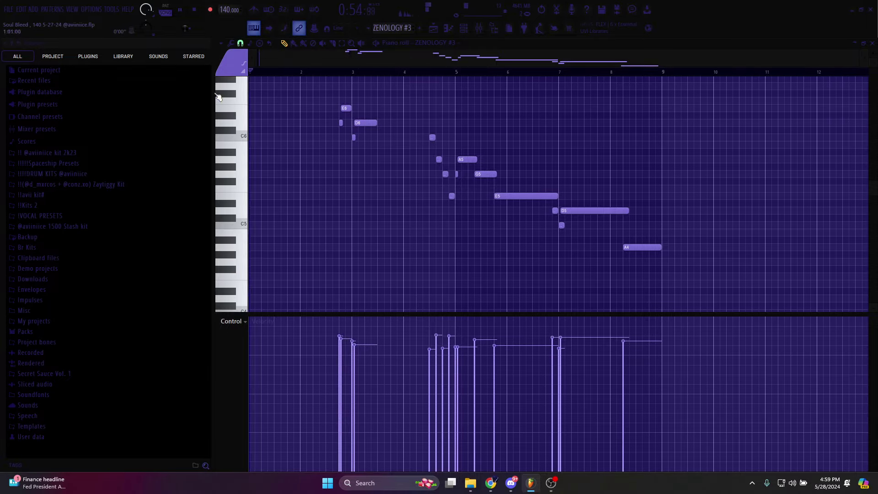
Open the ZENOLOGY #3 channel's instrument to view its preset, and return to the notes.
click(459, 43)
click(376, 393)
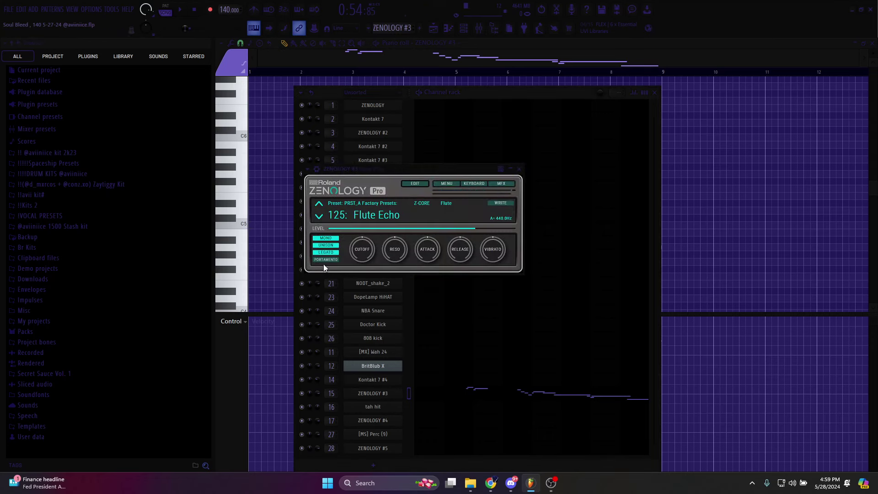
click(290, 260)
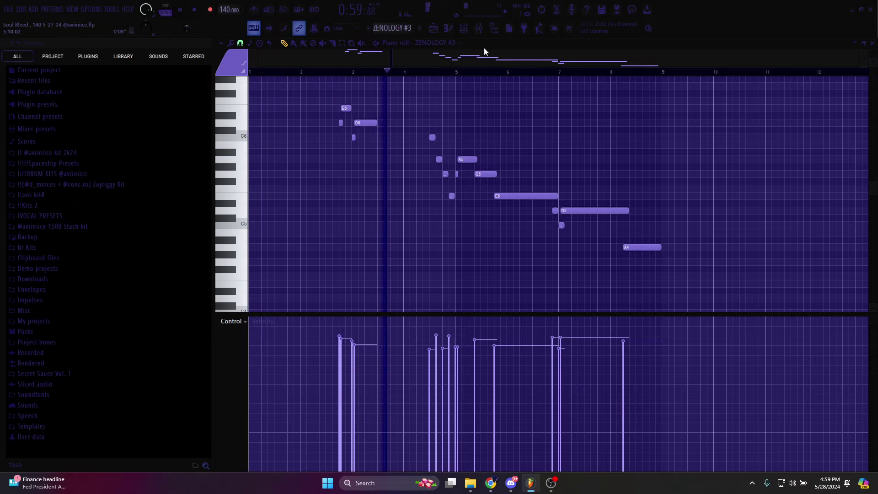
View the effects on the ZENOLOGY #3 mixer track, Insert 15, and return to the playlist.
click(484, 29)
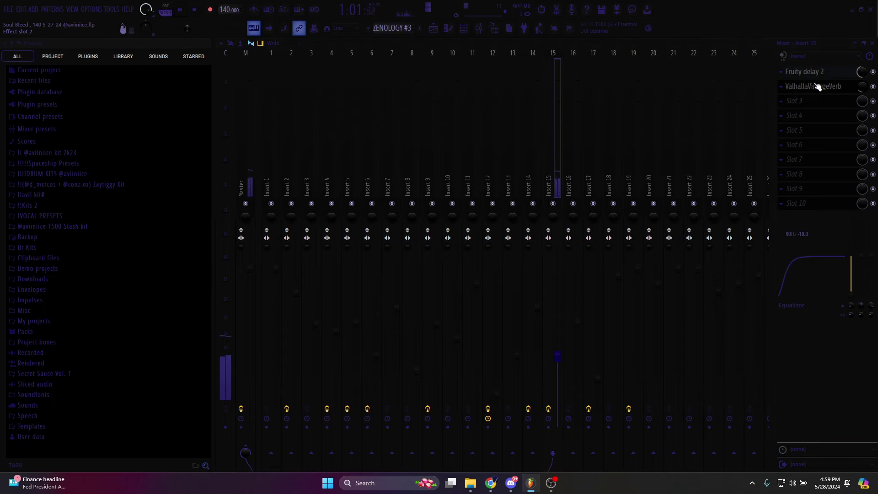
click(453, 34)
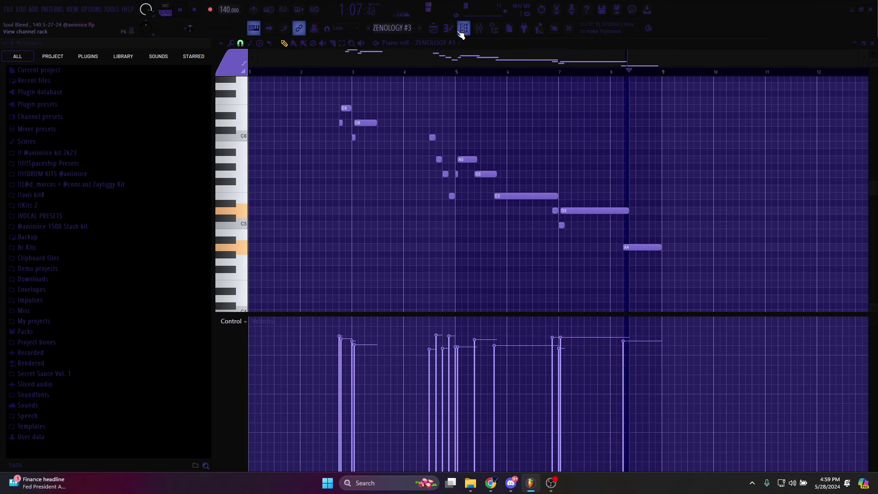
click(434, 28)
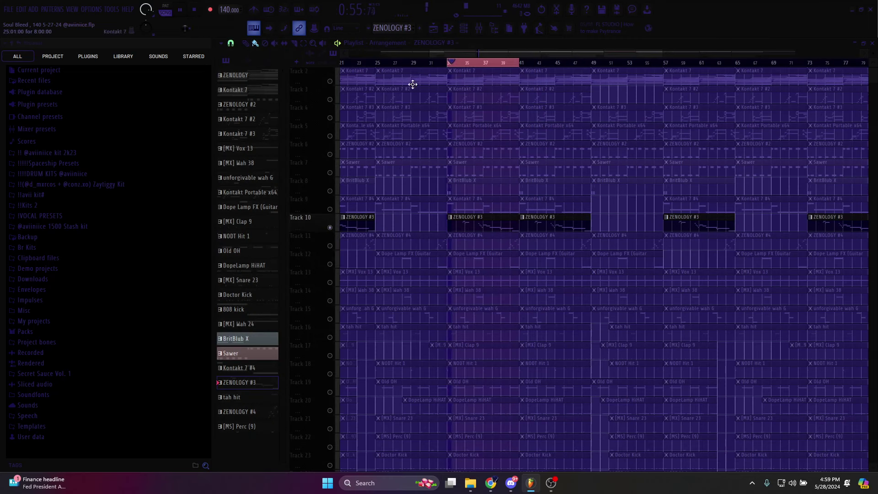
Solo Track 11 and open the ZENOLOGY #4 pattern in the piano roll to view its notes around bar 8.
double_click(341, 236)
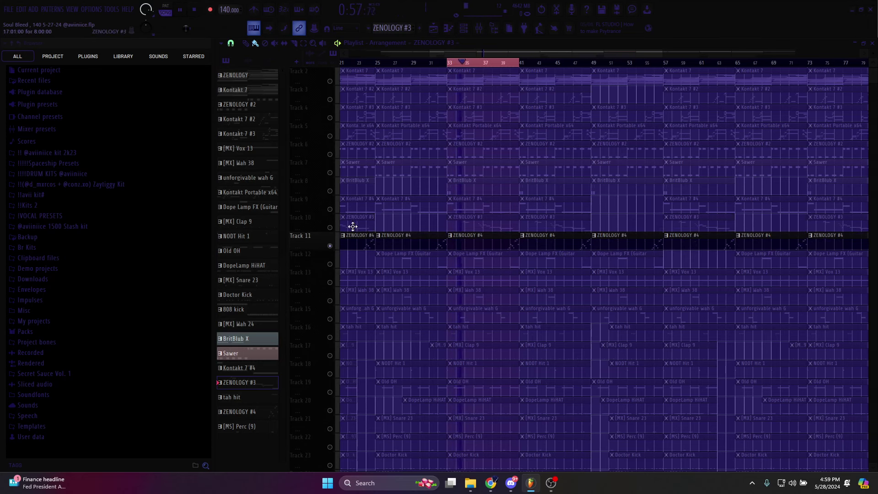
scroll(463, 266, down, 3)
scroll(504, 205, up, 2)
scroll(504, 205, up, 2)
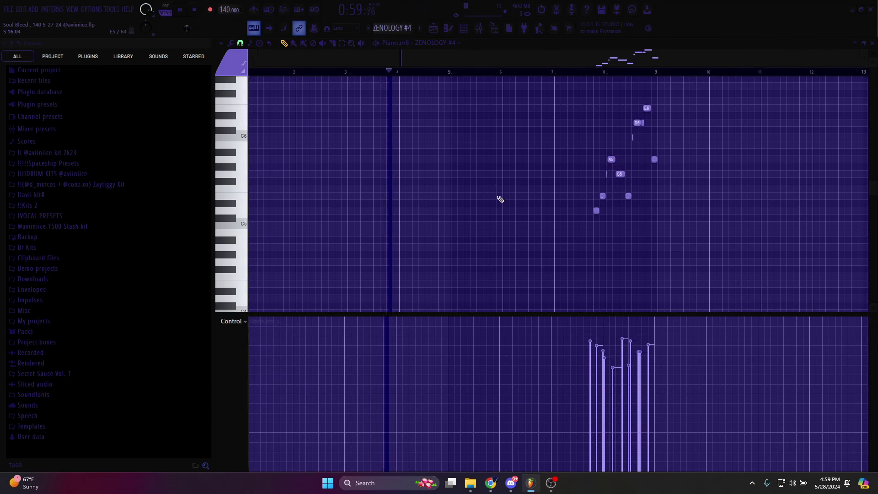
click(615, 70)
key(space)
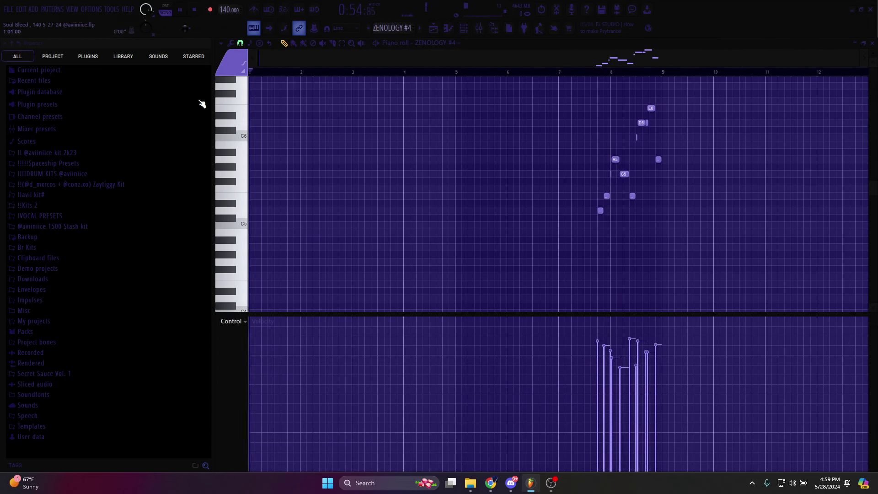
Open the ZENOLOGY #4 channel's instrument to view its preset, and return to the notes.
click(517, 28)
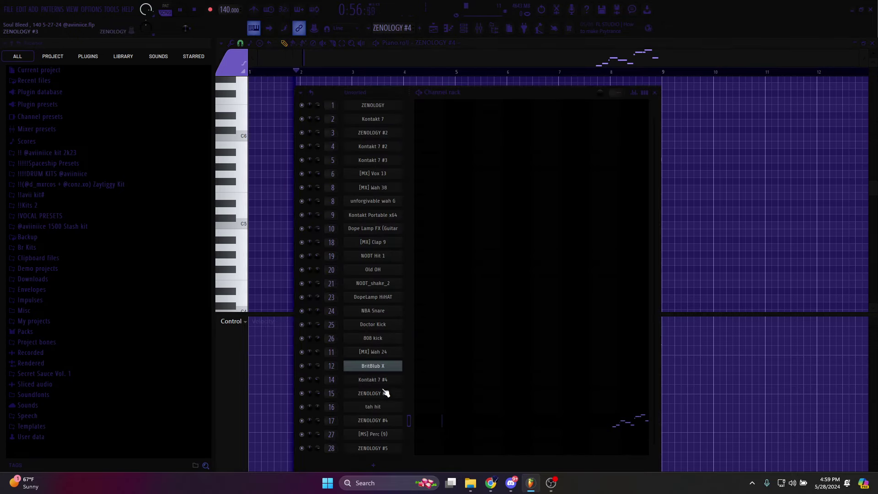
click(393, 420)
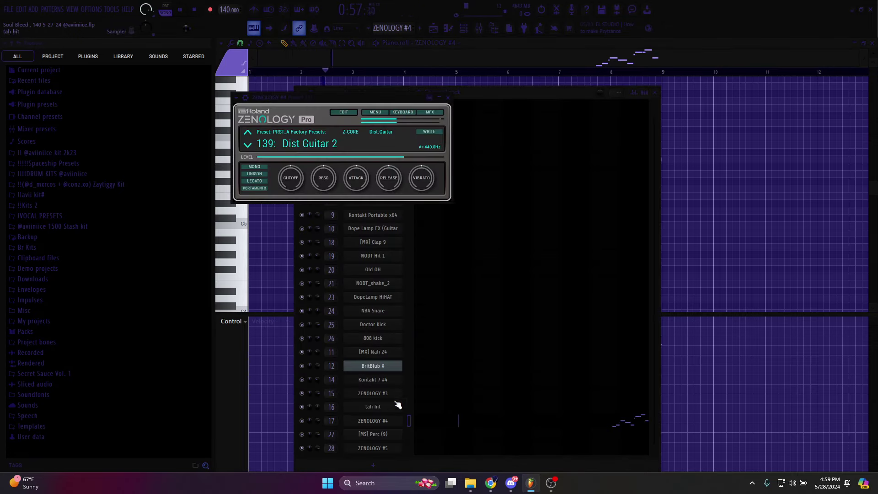
click(566, 43)
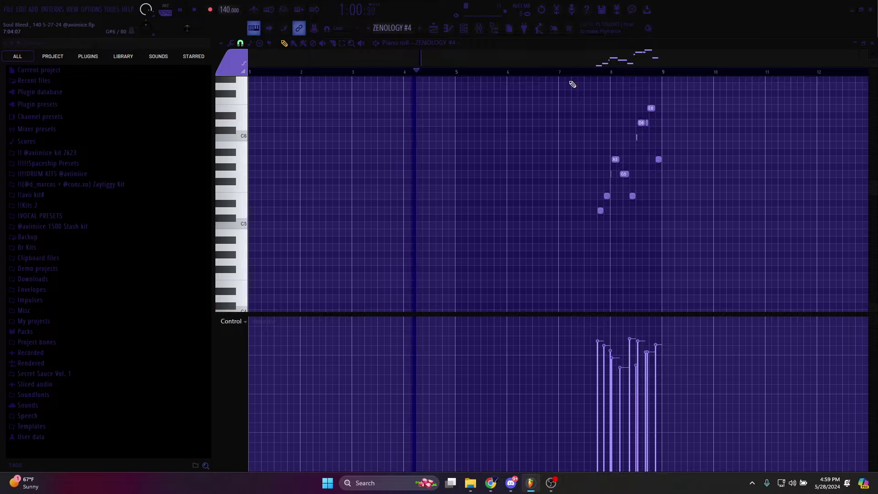
Examine the ZENOLOGY #4 run around bar 8 during playback, and view the effects on mixer track Insert 17.
scroll(572, 137, up, 3)
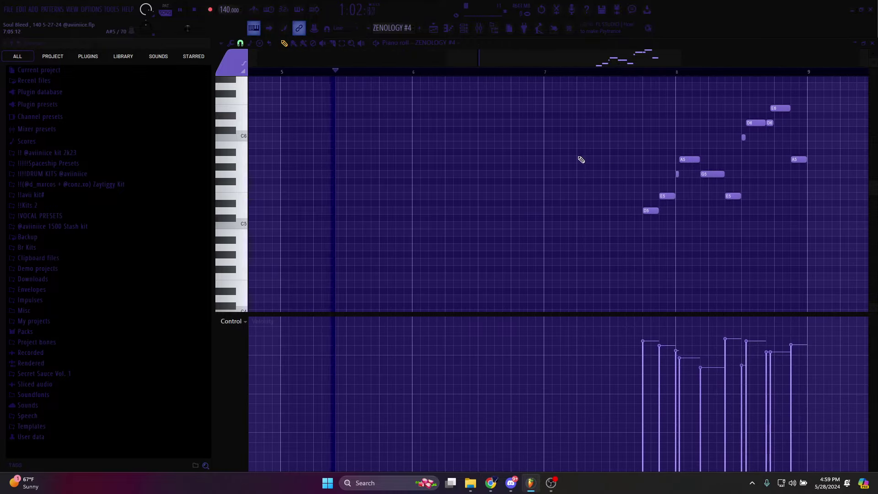
scroll(729, 180, up, 3)
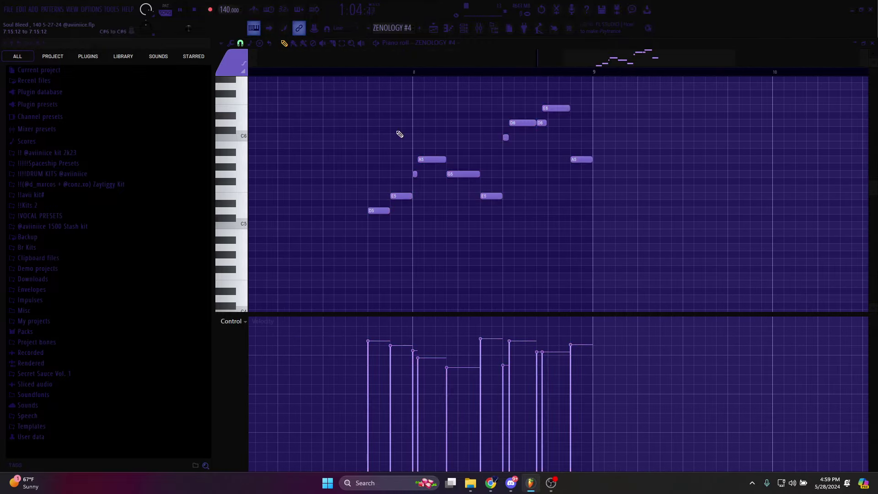
scroll(405, 128, down, 2)
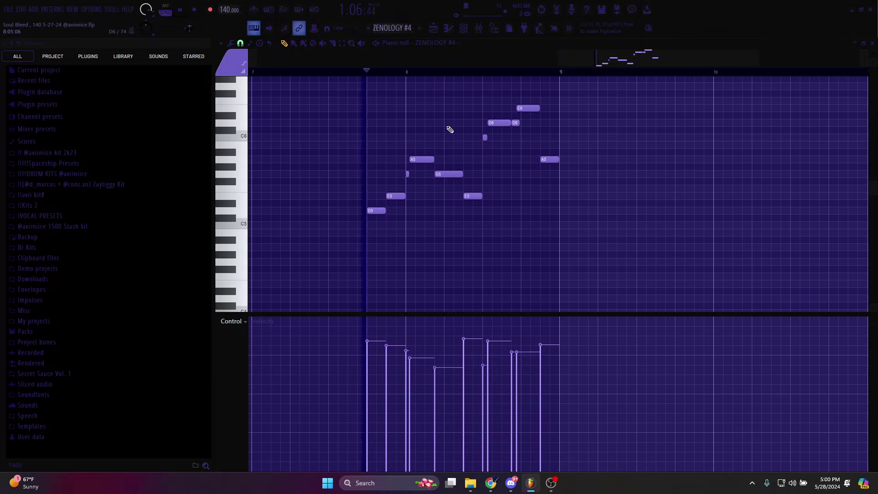
scroll(481, 122, down, 5)
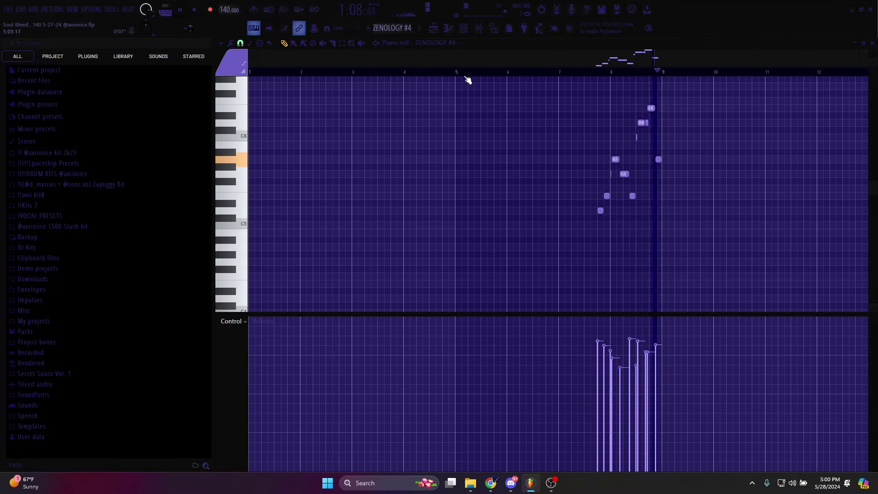
click(479, 28)
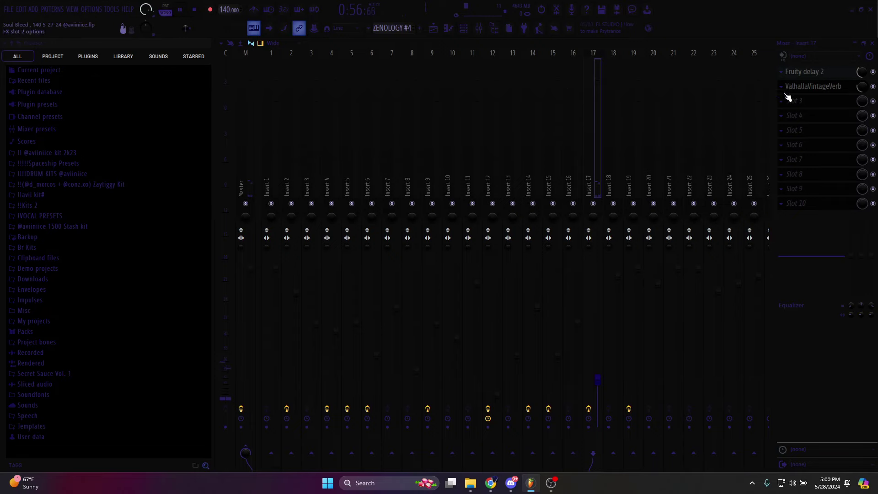
Open the Fruity delay 2 and ValhallaVintageVerb effects on mixer track Insert 17, and return to the playlist.
click(799, 72)
click(800, 87)
click(801, 86)
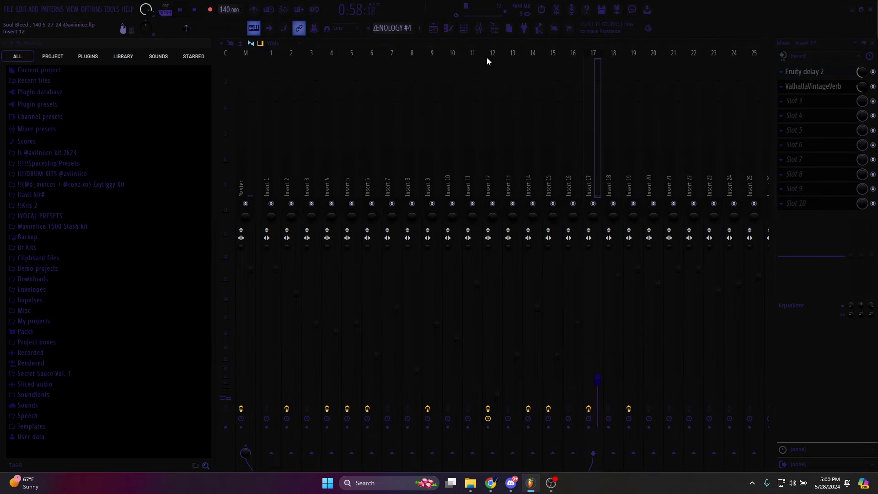
click(437, 29)
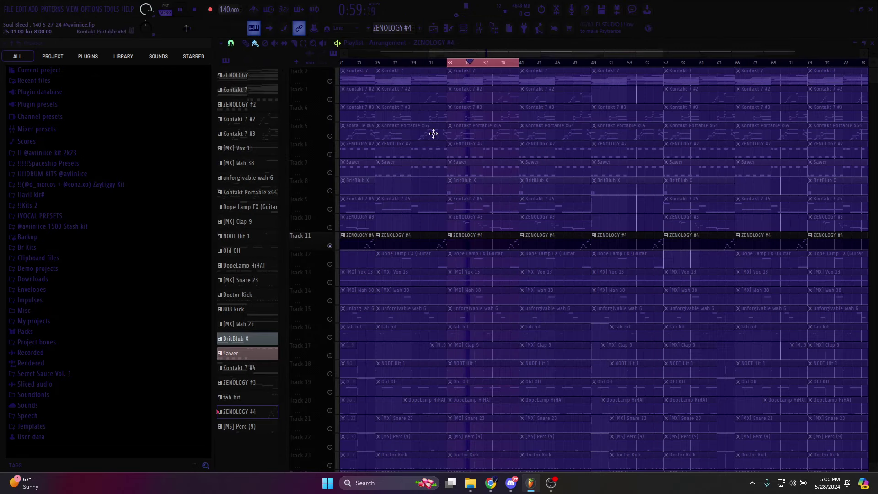
Play the Track 12 Dope Lamp FX pattern in the piano roll, select its two notes, and return to the playlist.
double_click(476, 256)
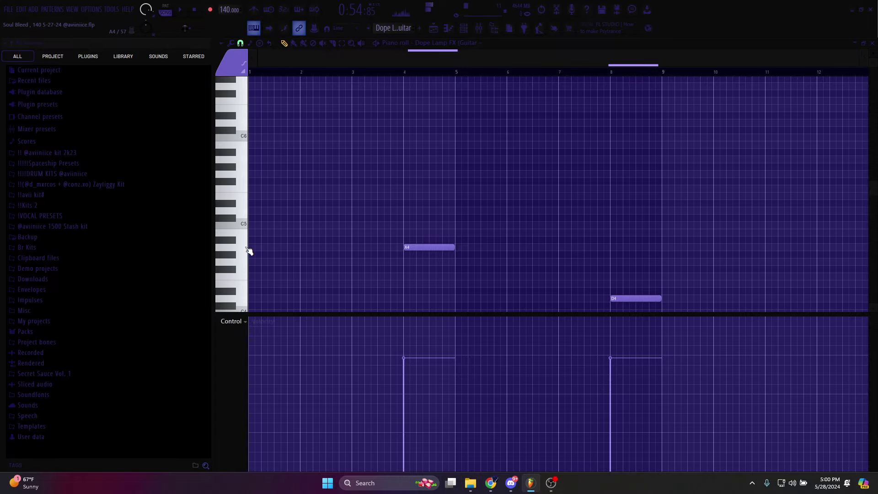
key(space)
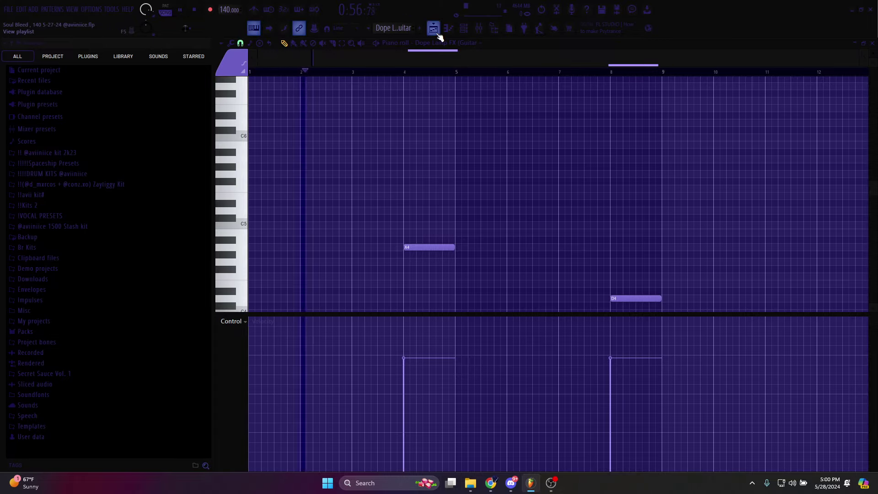
scroll(433, 122, down, 2)
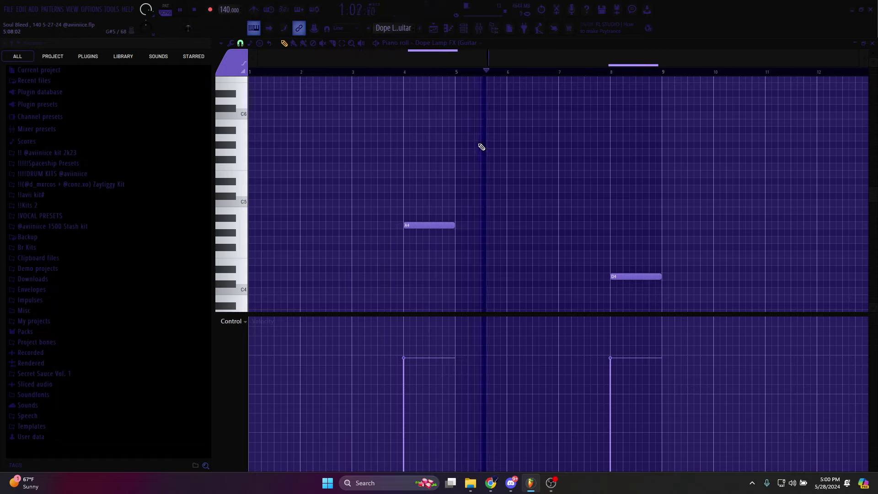
drag(663, 287, 428, 202)
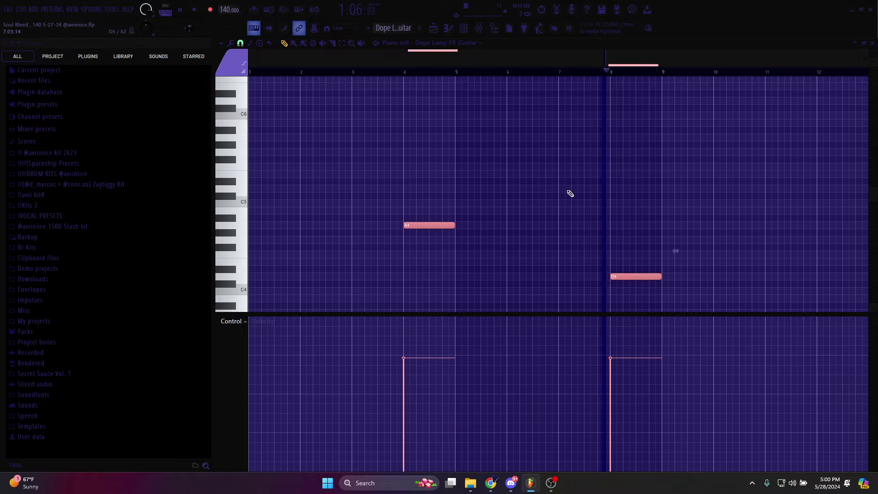
click(434, 29)
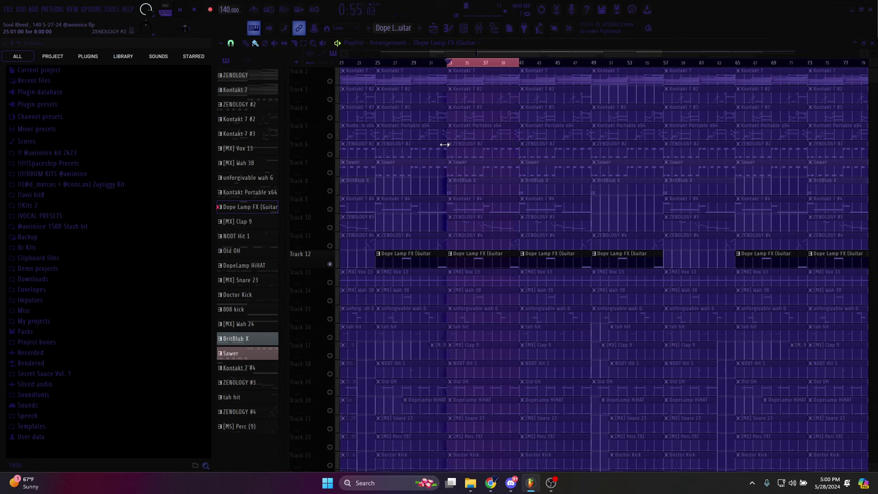
Solo Track 13 with its [MX] Vox 13 pattern open in the piano roll, and show the Cold Killers Drum Kit under Br Kits in the browser.
click(335, 279)
double_click(508, 274)
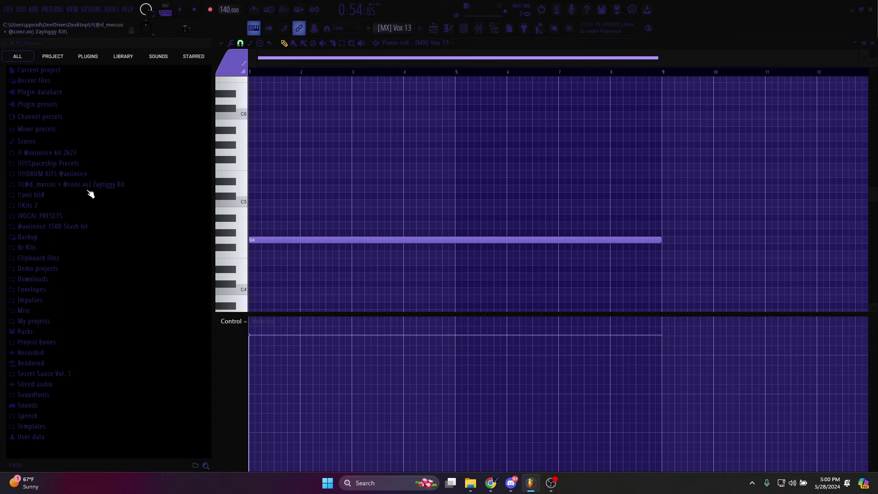
click(51, 251)
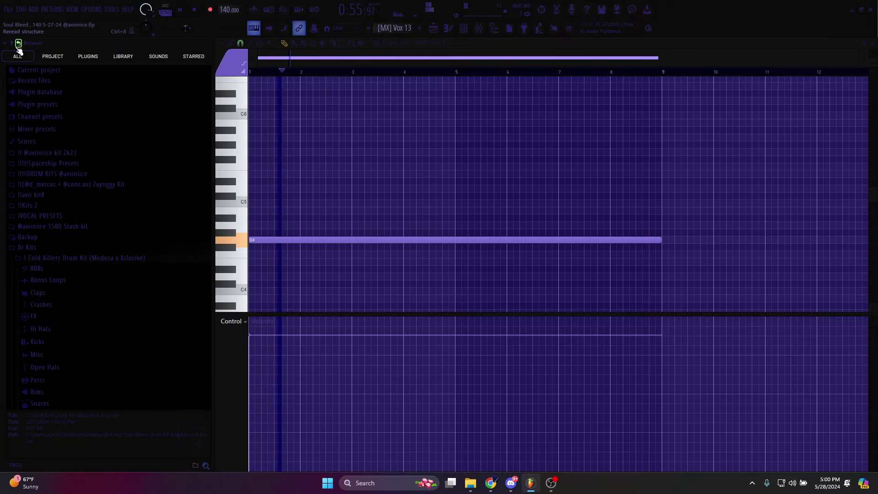
click(18, 44)
View the effects on the [MX] Vox 13 mixer track, Insert 6, and return to the playlist.
click(483, 31)
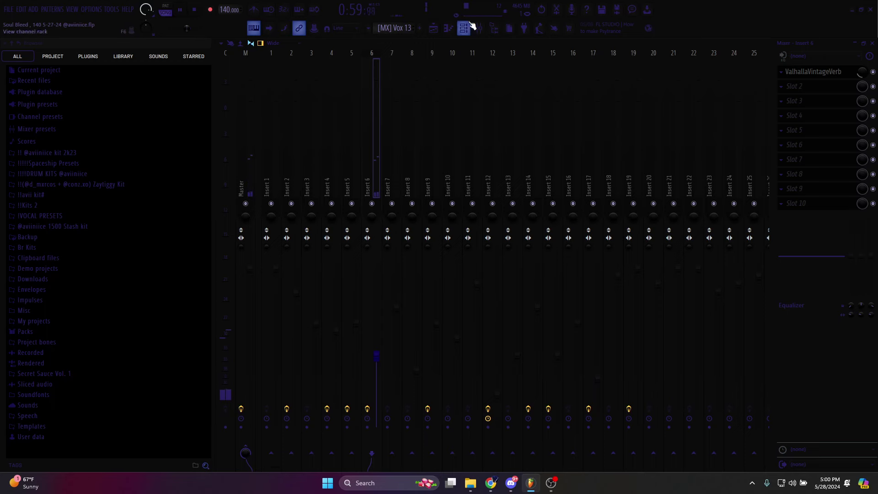
click(477, 28)
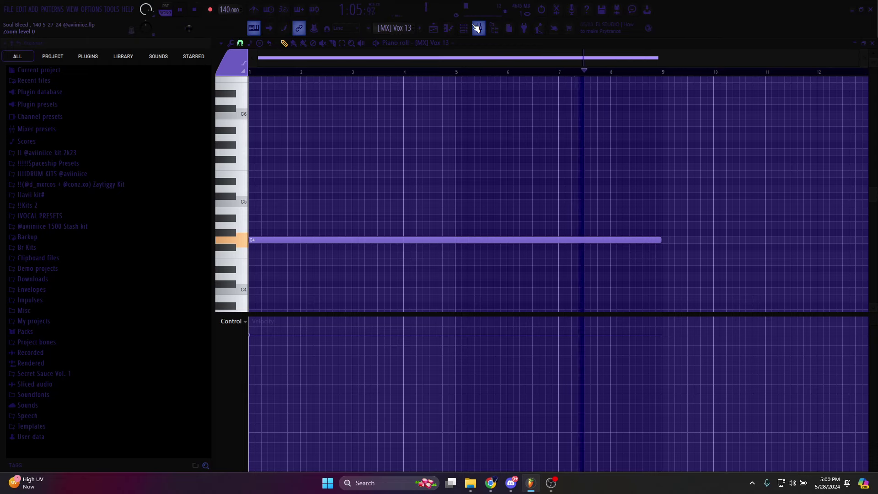
click(433, 28)
Solo Track 14 and open the [MX] Wah 38 pattern in the piano roll to view its note.
scroll(467, 149, down, 1)
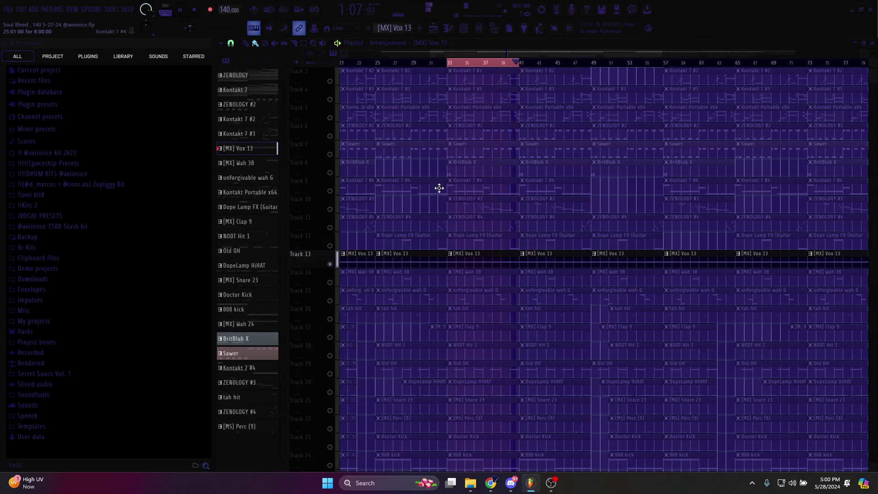
scroll(432, 188, down, 2)
right_click(331, 246)
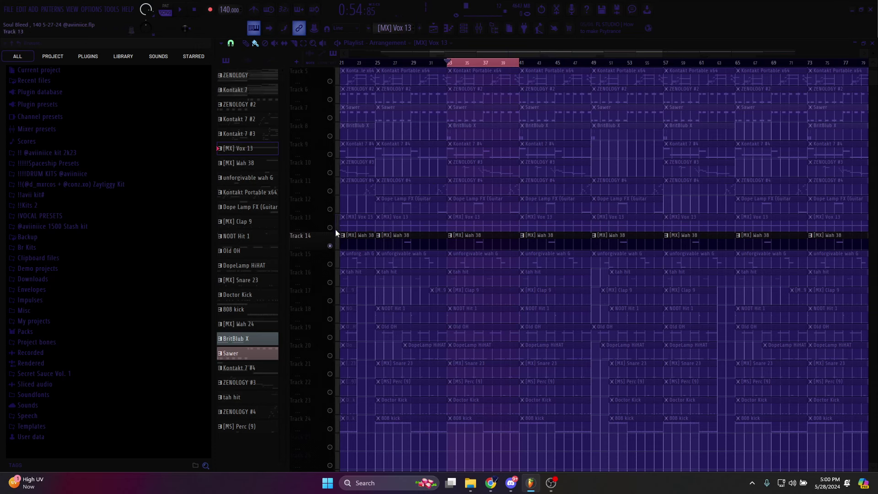
double_click(481, 246)
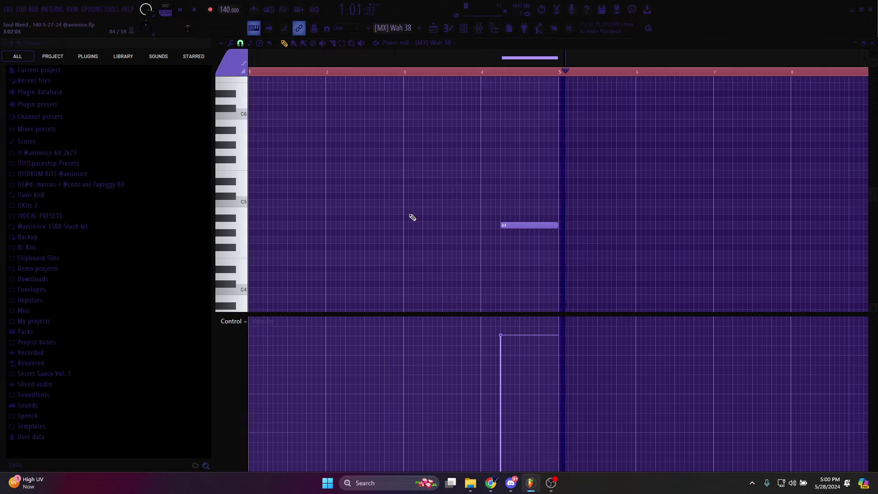
Check the effect slots on the [MX] Wah 38 mixer track, Insert 7, and return to the playlist.
click(479, 28)
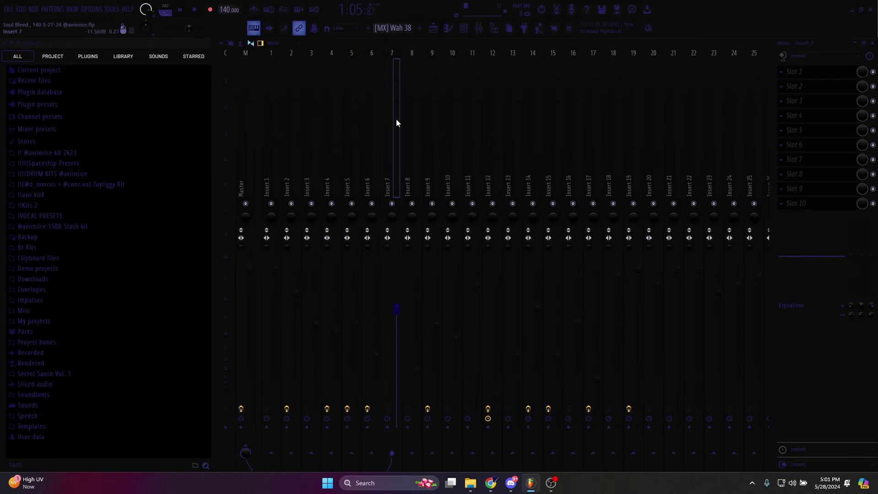
click(479, 28)
click(433, 29)
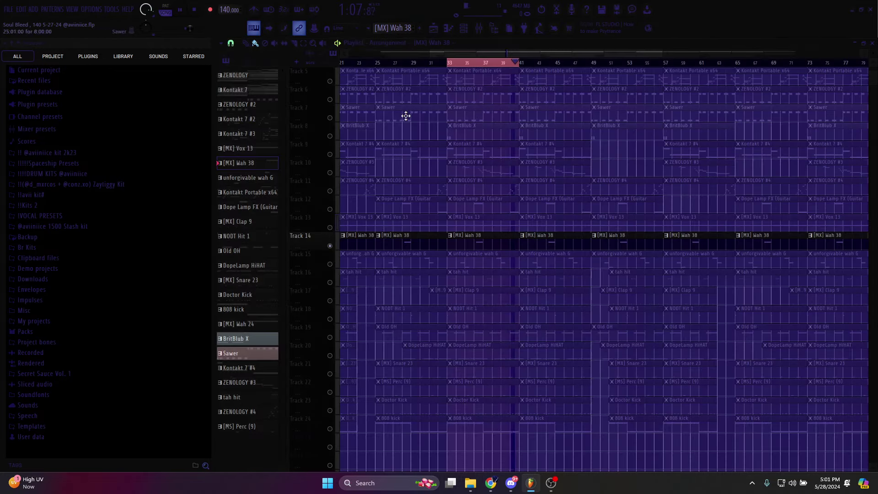
Switch the solo from Track 14 to Track 15 and play the unforgivable wah G pattern in the piano roll.
click(330, 264)
click(330, 246)
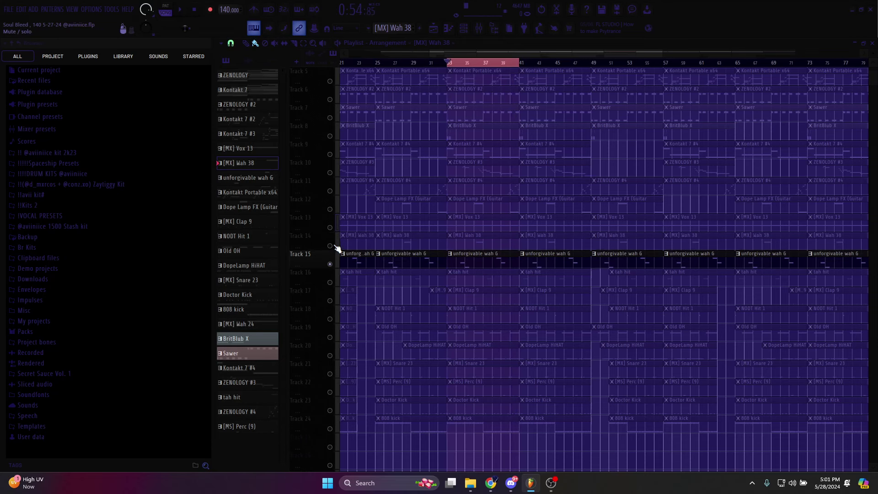
double_click(509, 257)
key(space)
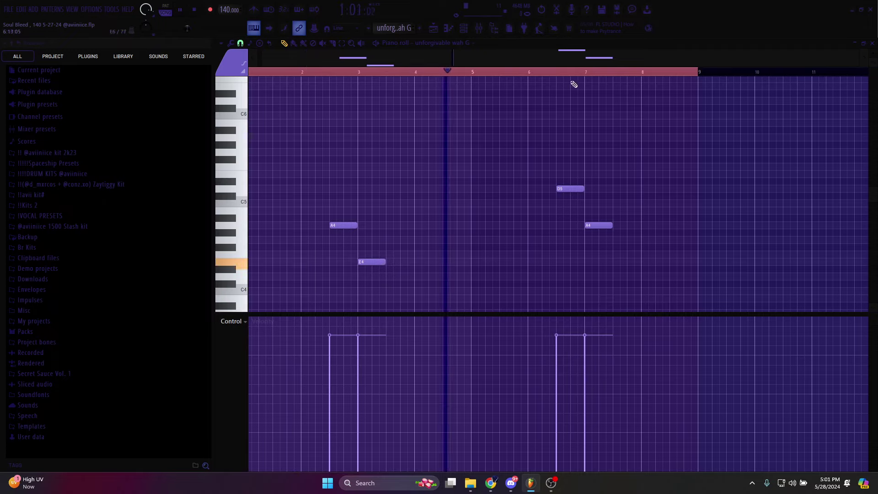
View the effect slots on mixer tracks Insert 7 and Insert 8, and return to the playlist.
click(478, 28)
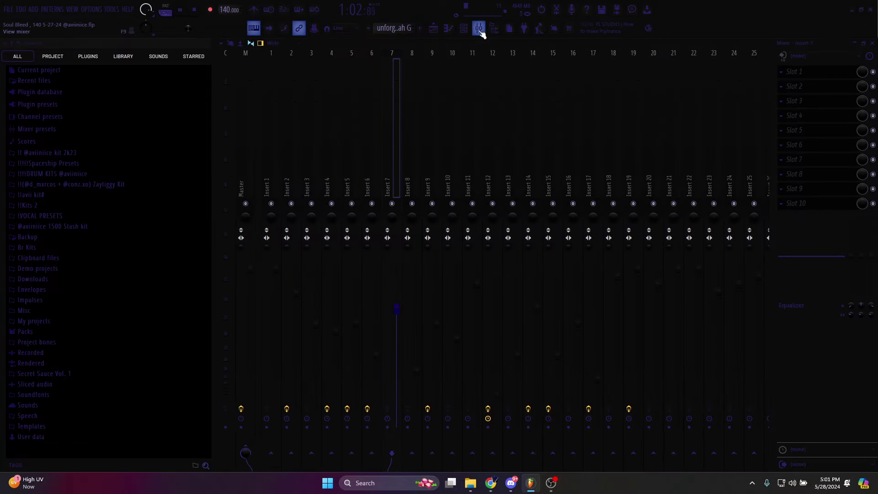
click(479, 28)
click(480, 29)
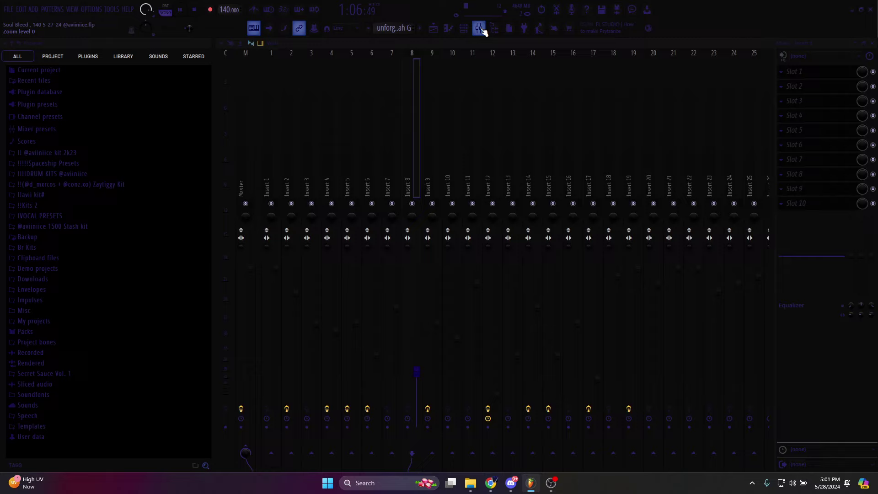
click(480, 28)
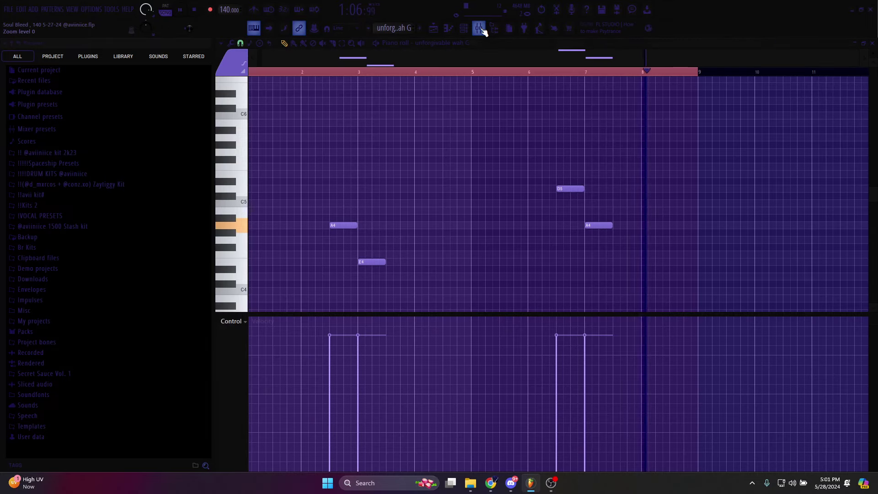
click(433, 28)
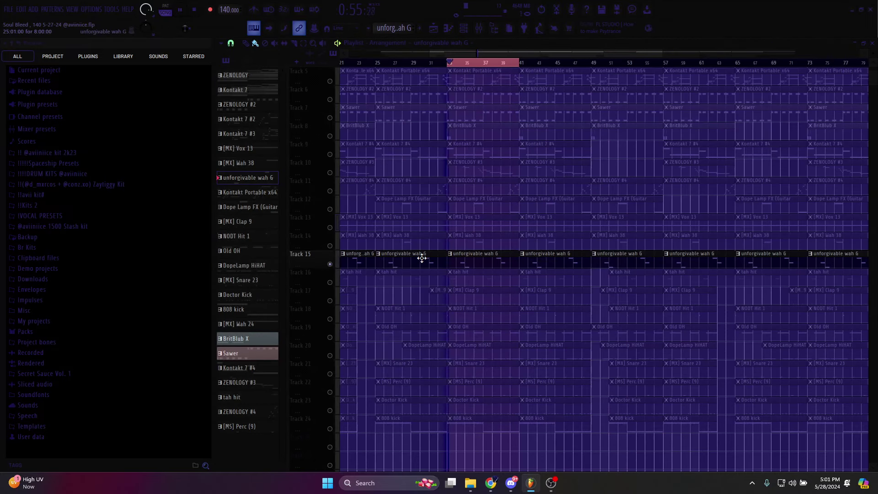
Solo Track 16, open the tah hit pattern's notes in the piano roll, and check the effect slots on mixer track Insert 8.
click(320, 282)
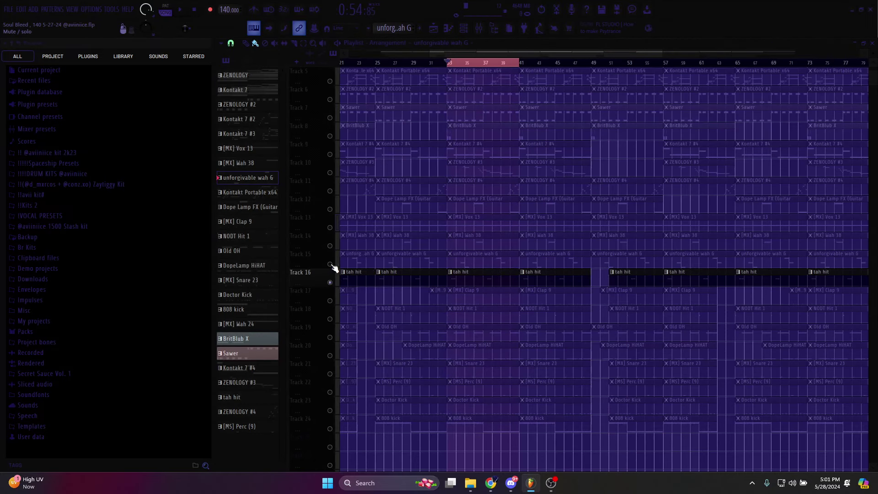
double_click(480, 277)
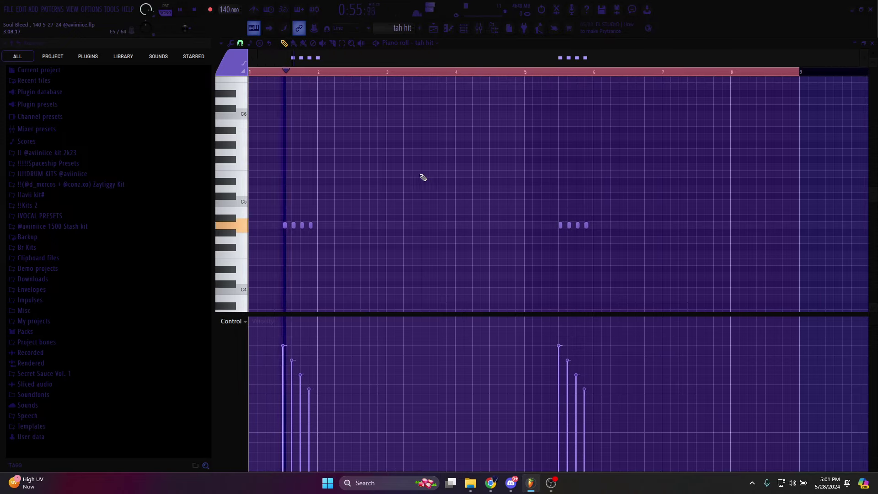
click(484, 31)
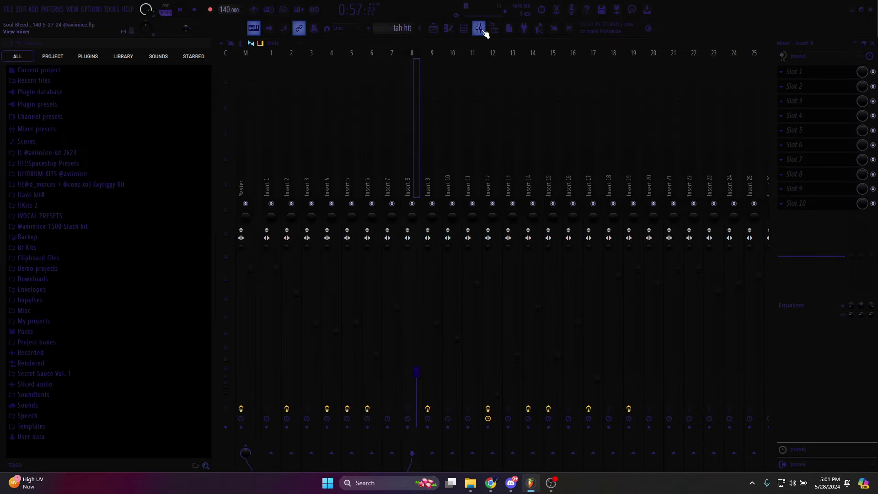
click(485, 33)
Play the tah hit notes from bar 5 and again from bar 1, and return to the playlist.
click(528, 72)
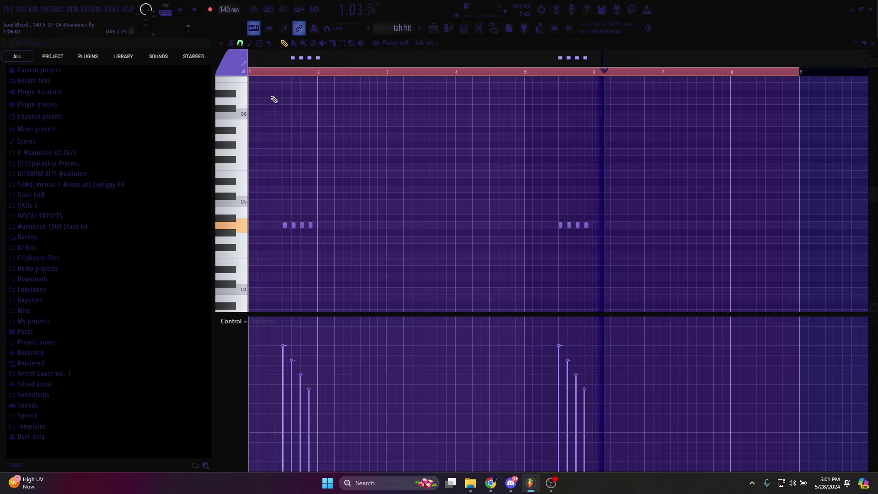
click(251, 72)
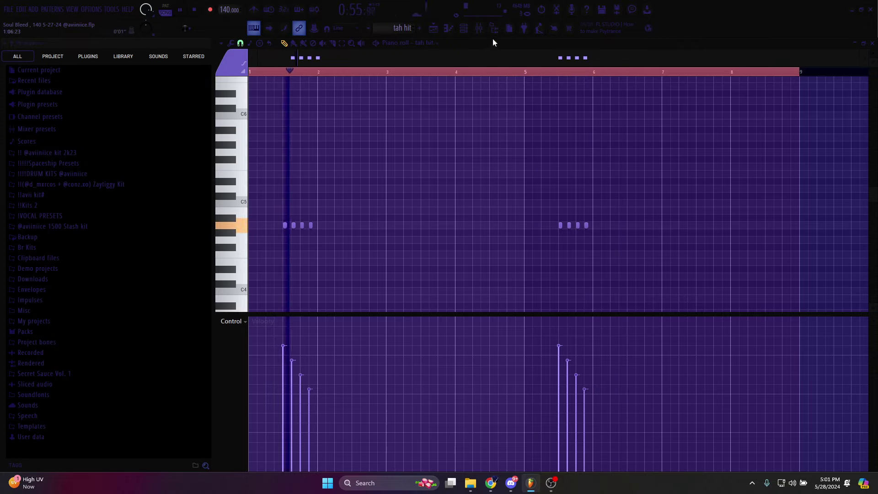
click(435, 29)
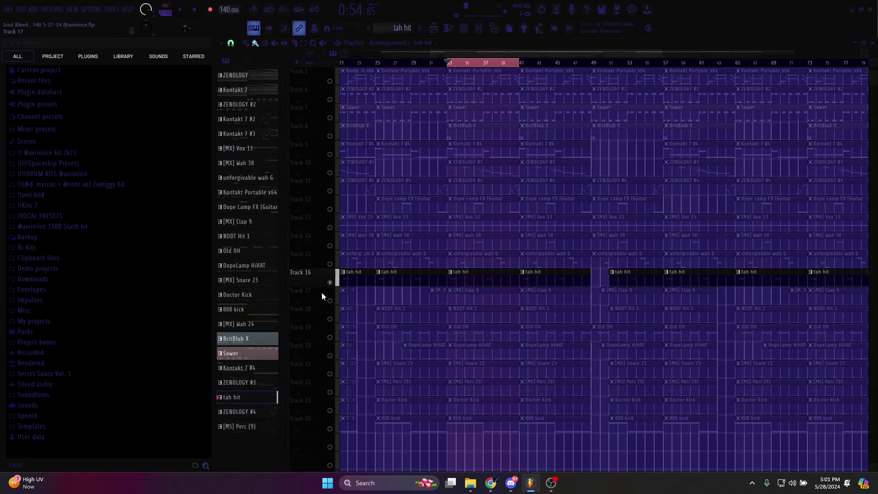
Switch the solo from Track 16 to Track 17 and open the [MX] Clap 9 pattern in the piano roll.
click(330, 300)
scroll(469, 218, up, 2)
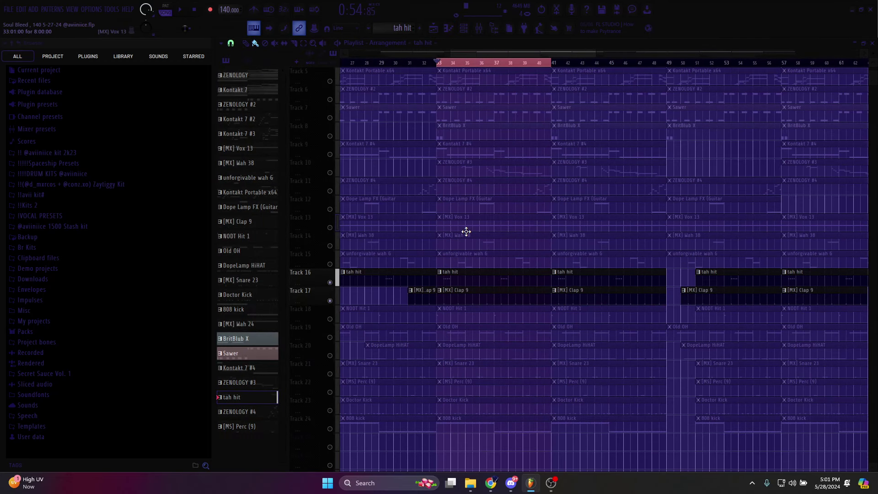
click(330, 282)
double_click(476, 292)
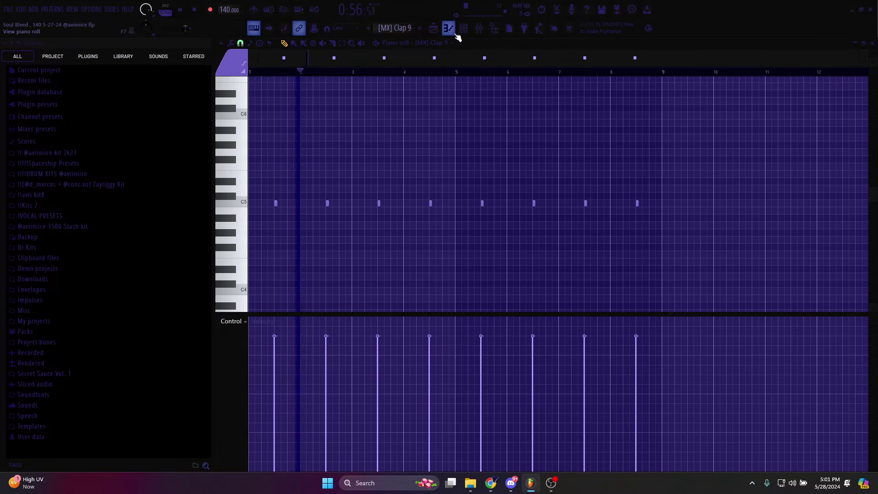
Look through the mixer for the clap's track, viewing the slots on Insert 8 and Insert 17, and return to the playlist.
click(484, 33)
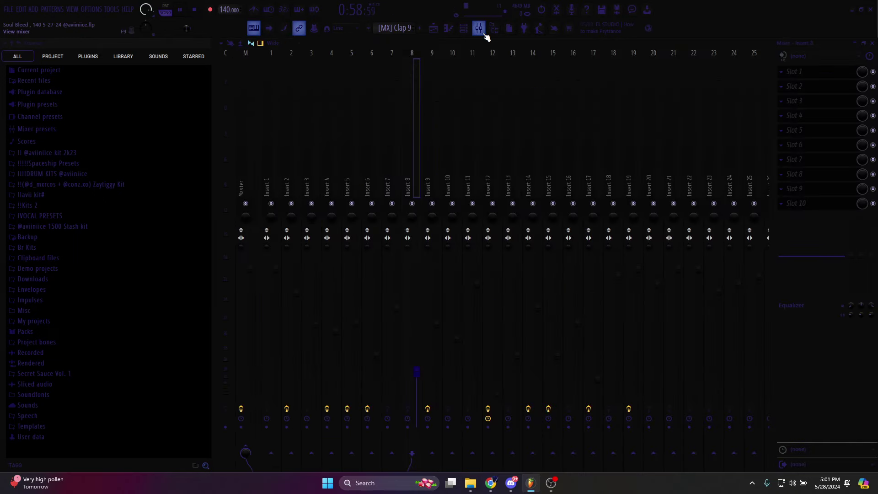
scroll(502, 124, down, 3)
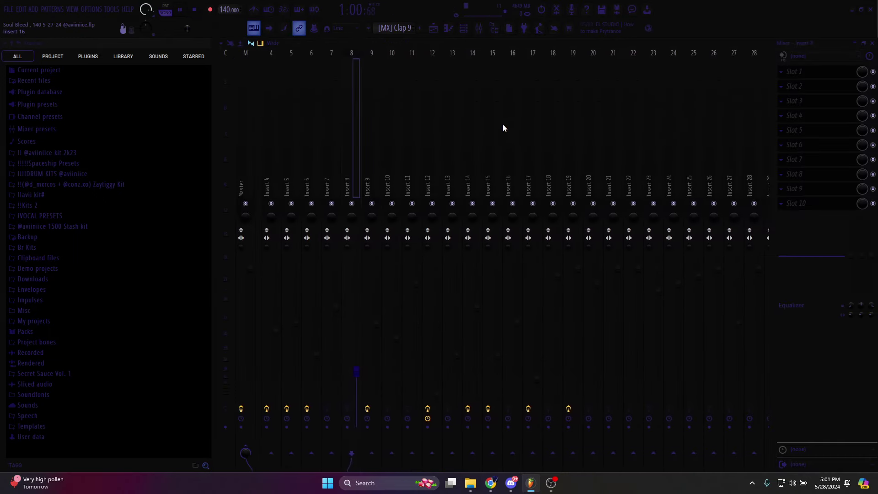
click(548, 147)
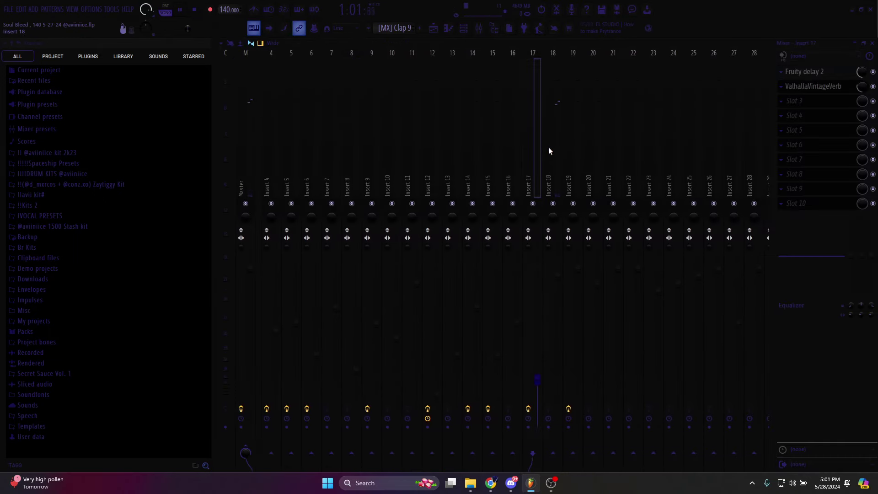
click(434, 28)
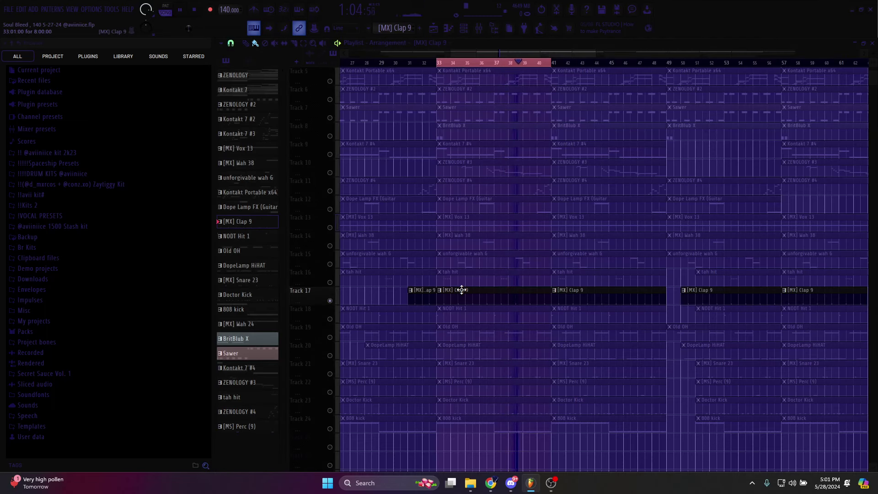
Enable all playlist tracks, mute Tracks 17 to 24, and play the melodic layers on their own from bar 29.
click(337, 319)
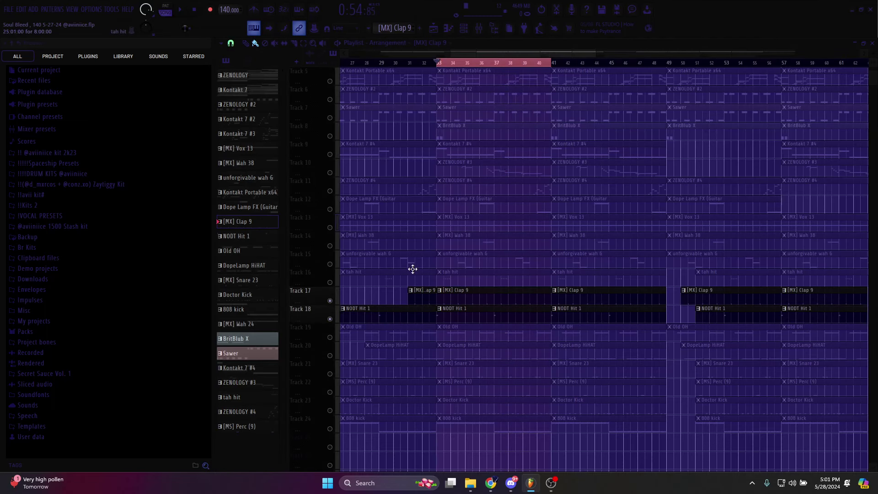
right_click(328, 310)
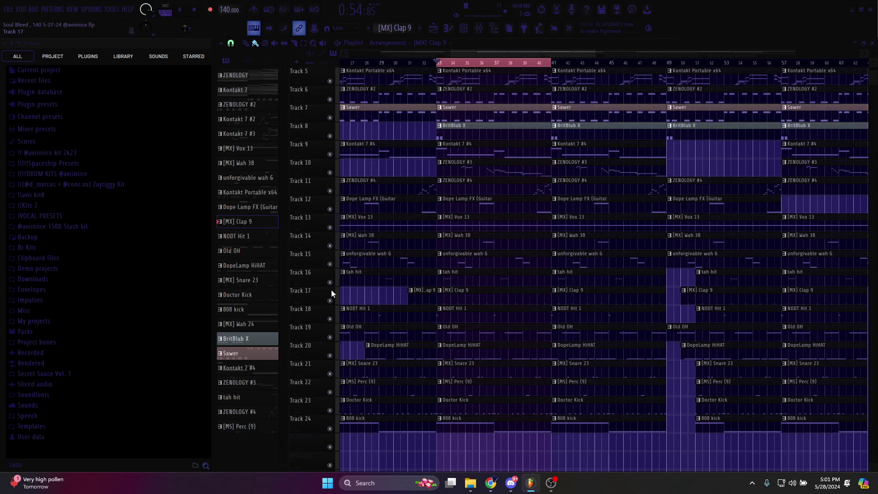
drag(334, 307, 425, 296)
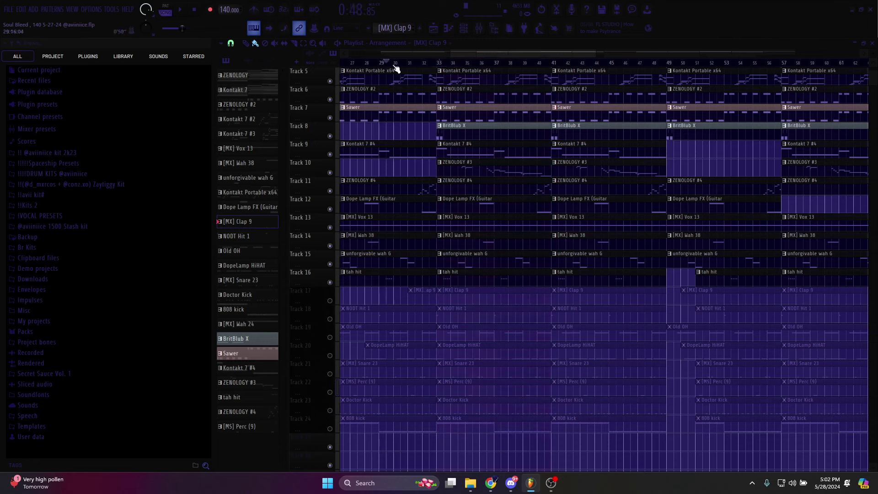
scroll(489, 147, down, 3)
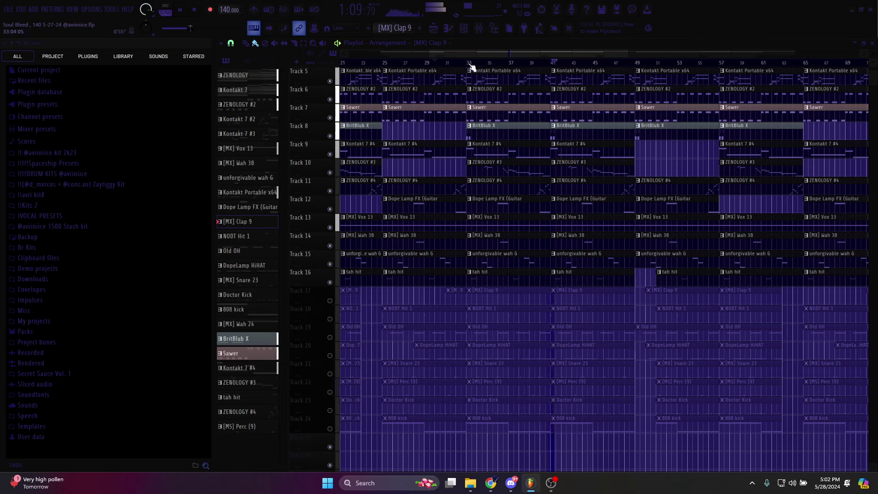
Select bars 33 to 40 as the playback range with Track 17 soloed, and open the NODT Hit 1 pattern's notes.
drag(471, 68, 535, 68)
right_click(330, 301)
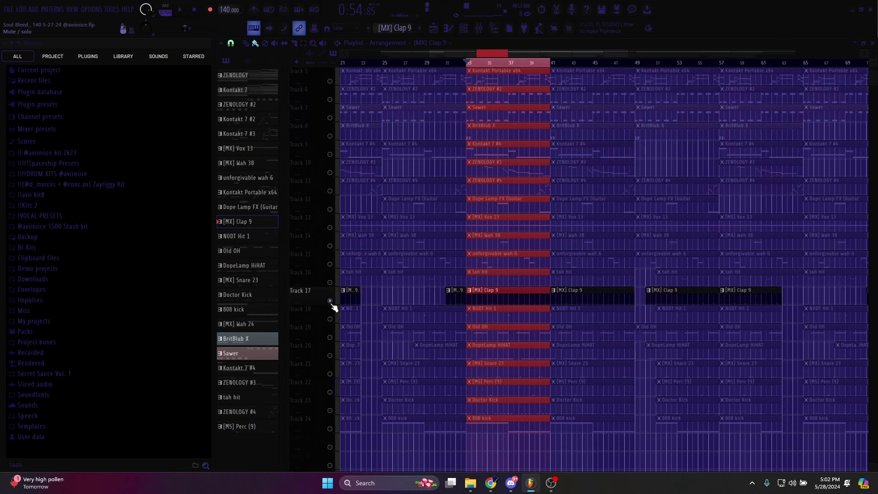
double_click(406, 310)
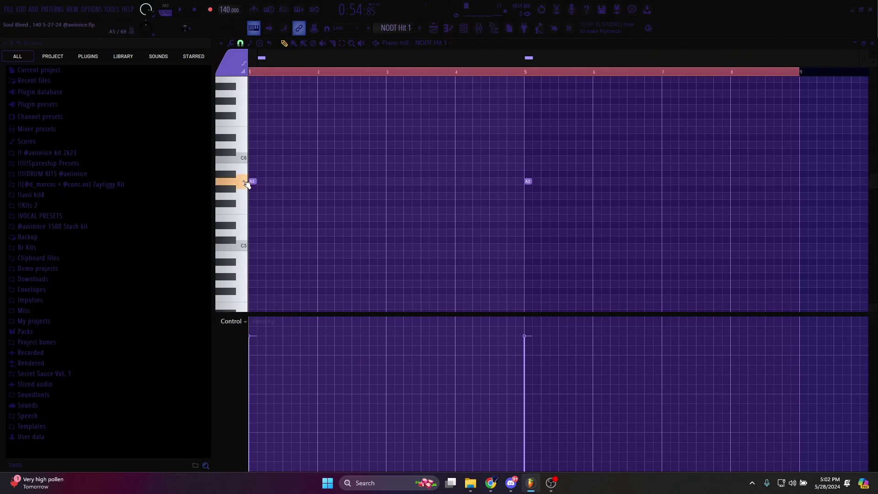
Check the NODT Hit 1 channel's sample settings and volume envelope, and return to its piano roll.
click(463, 28)
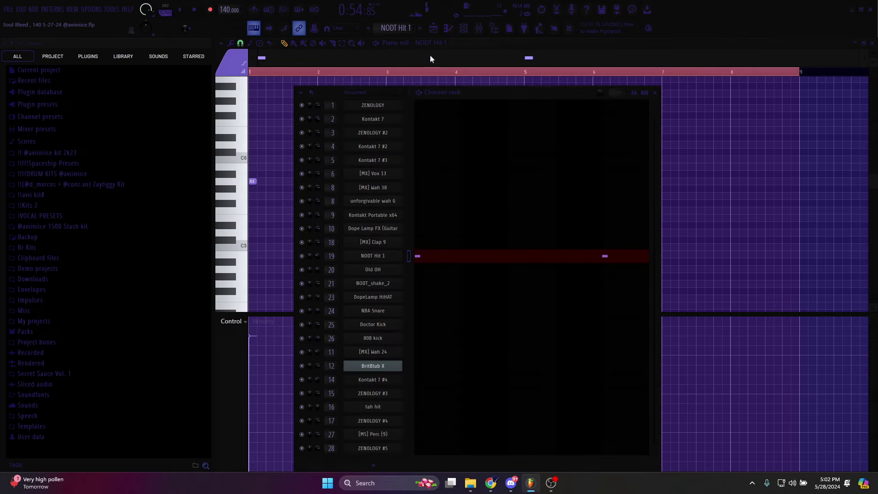
click(398, 257)
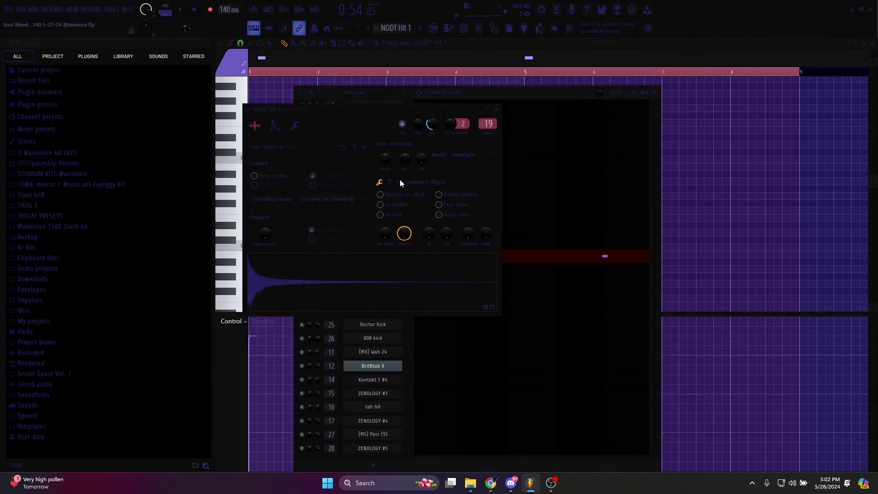
click(274, 126)
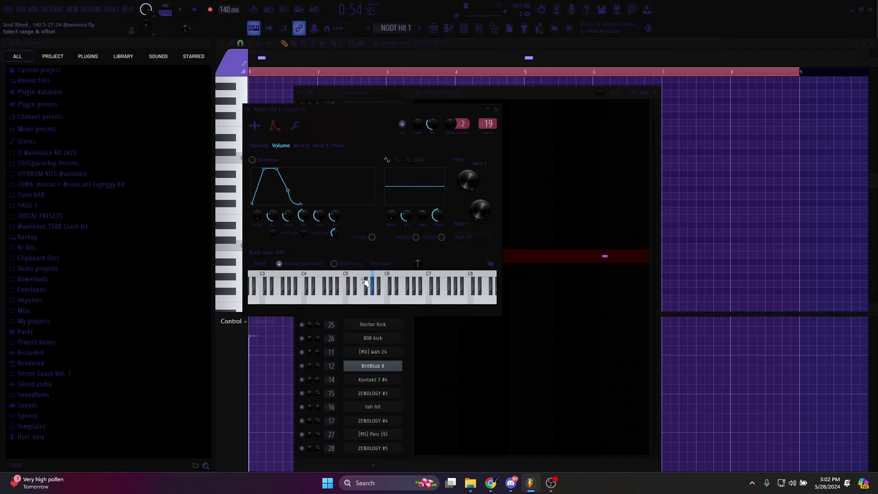
click(257, 128)
click(555, 46)
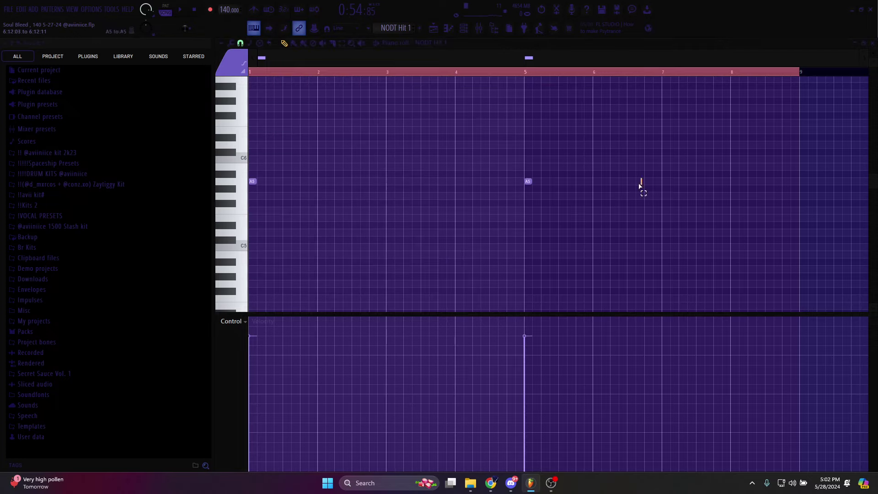
Play the NODT Hit 1 notes, check the effect slots on mixer track Insert 19, and return to the playlist.
click(528, 181)
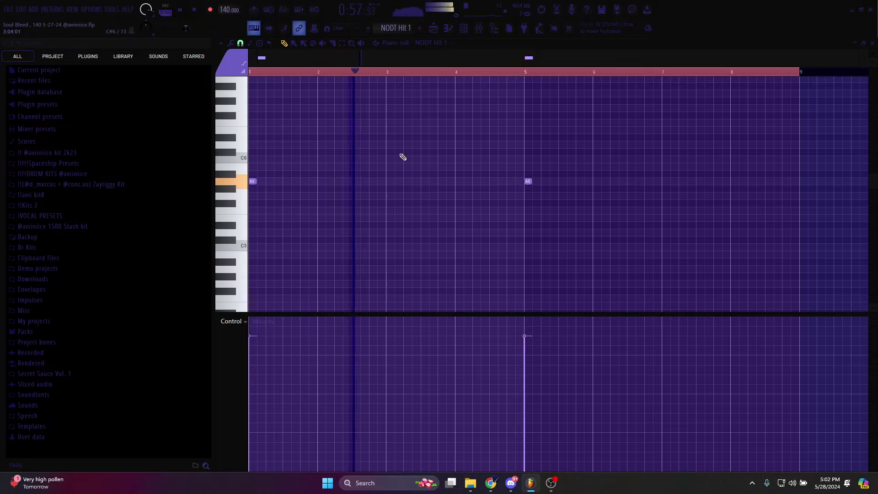
click(478, 31)
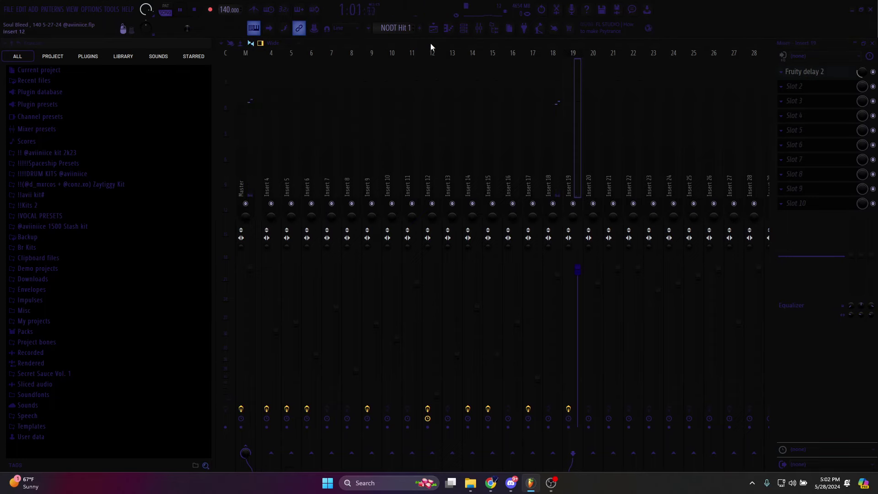
click(450, 30)
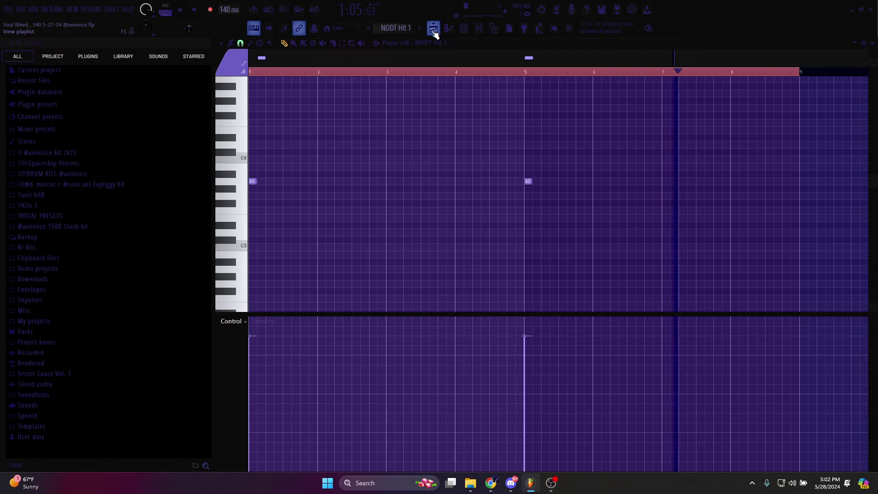
click(433, 29)
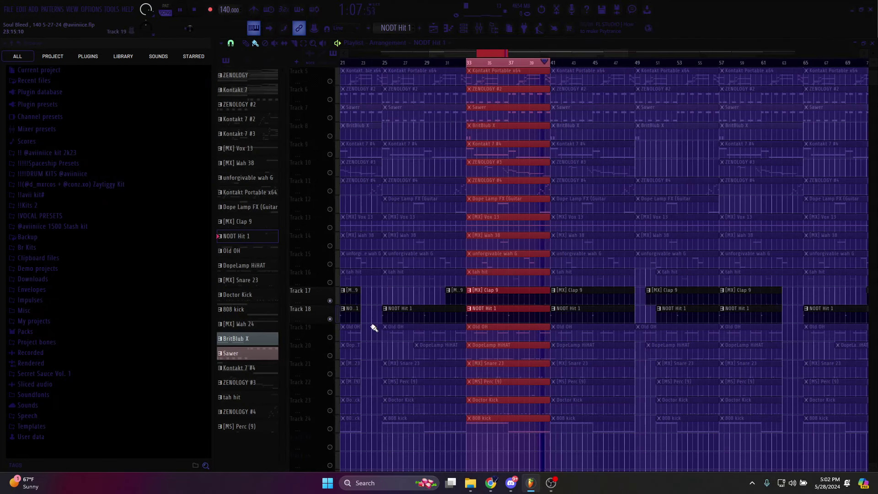
Unmute Track 19 and review the Old OH pattern's notes in the piano roll during playback, ending in the playlist.
double_click(504, 333)
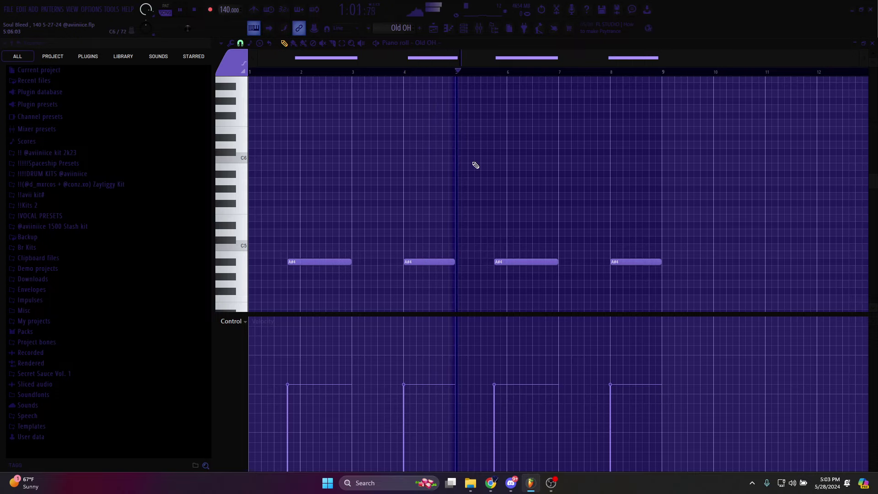
drag(668, 215, 268, 284)
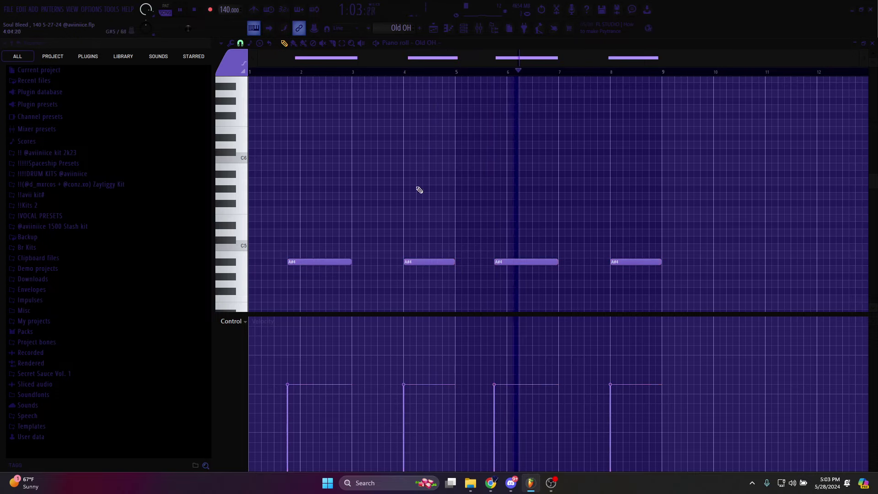
click(434, 28)
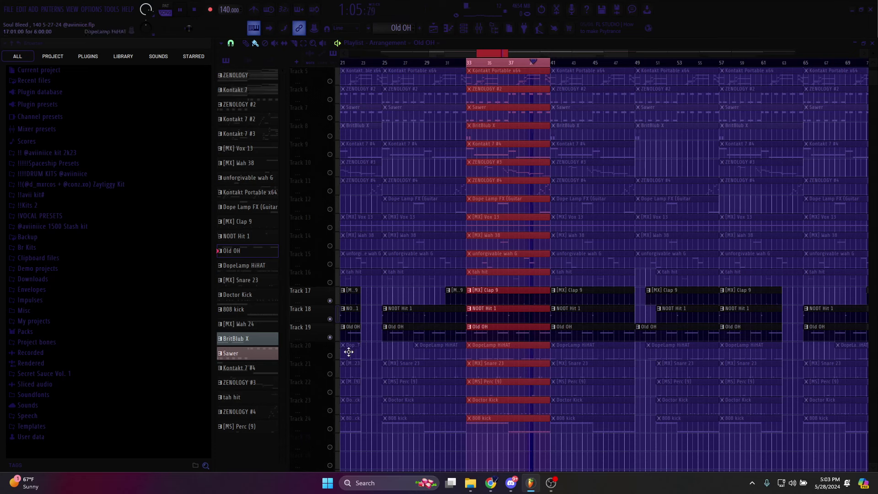
Unmute Track 20 and play through the DopeLamp HiHAT pattern's notes in the piano roll, ending in the playlist.
click(334, 356)
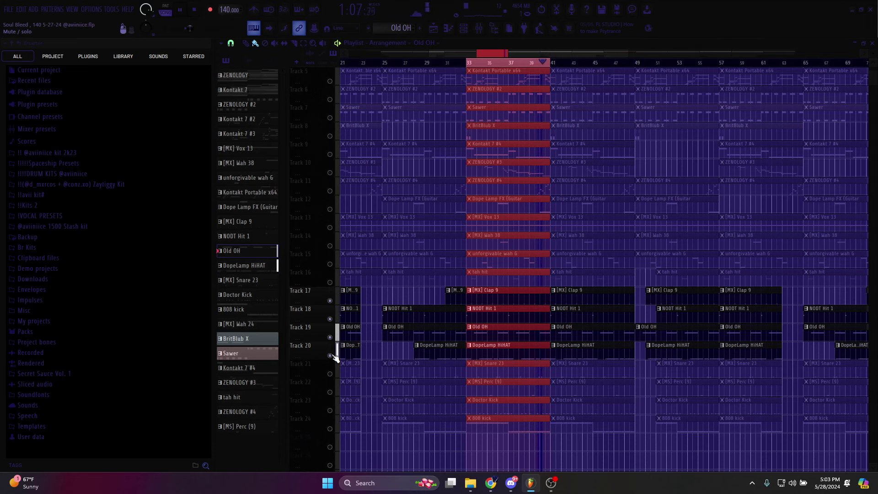
double_click(527, 352)
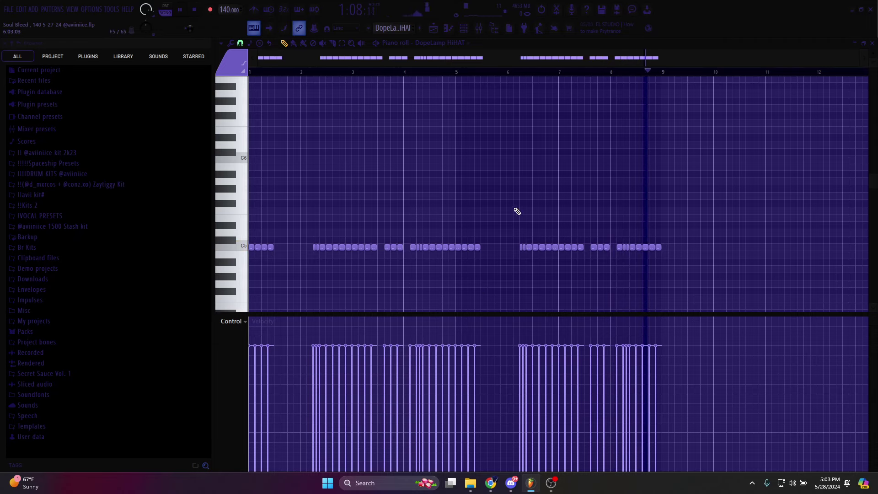
click(433, 28)
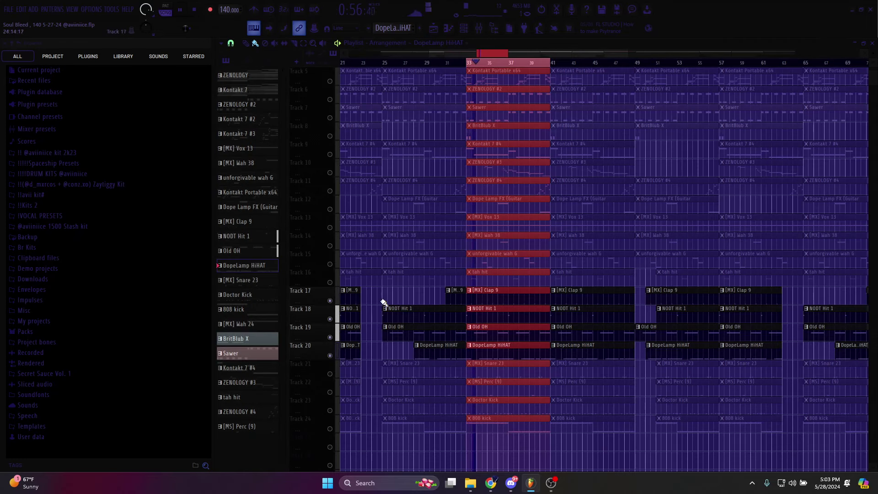
Unmute Track 21 and slightly raise the velocity of all notes in the [MX] Snare 23 pattern, ending in the playlist.
click(330, 374)
double_click(489, 366)
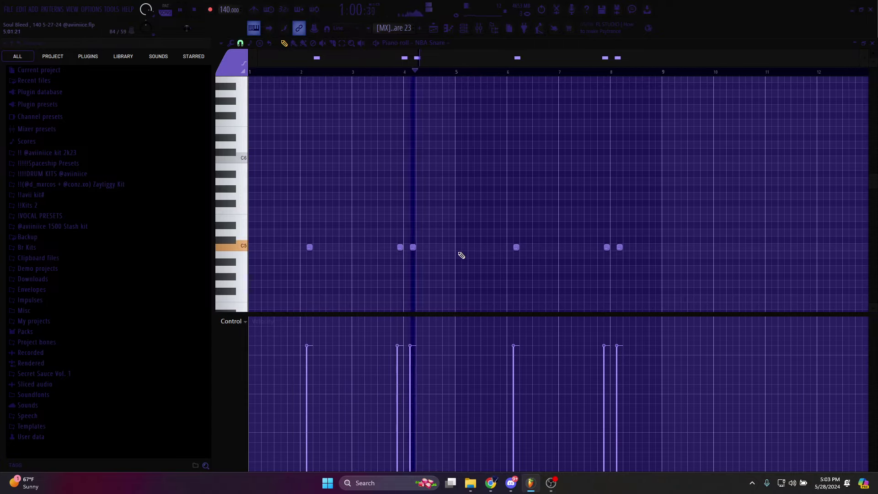
drag(686, 225, 251, 290)
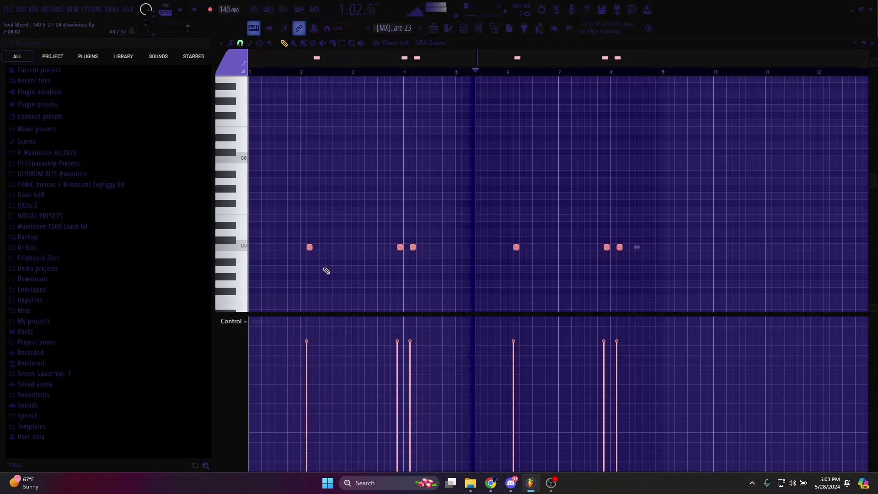
click(379, 226)
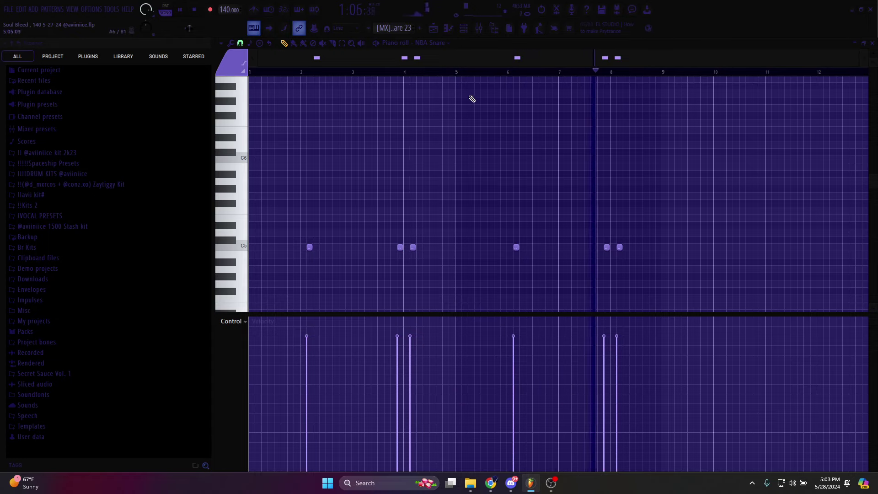
key(F5)
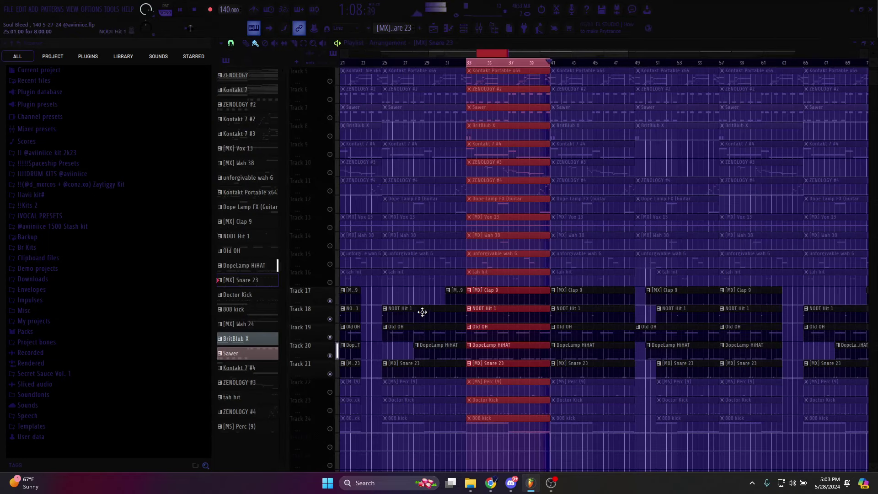
Open the [MS] Perc (9) pattern, slightly raise the velocity of all its notes, and return to the playlist.
double_click(513, 382)
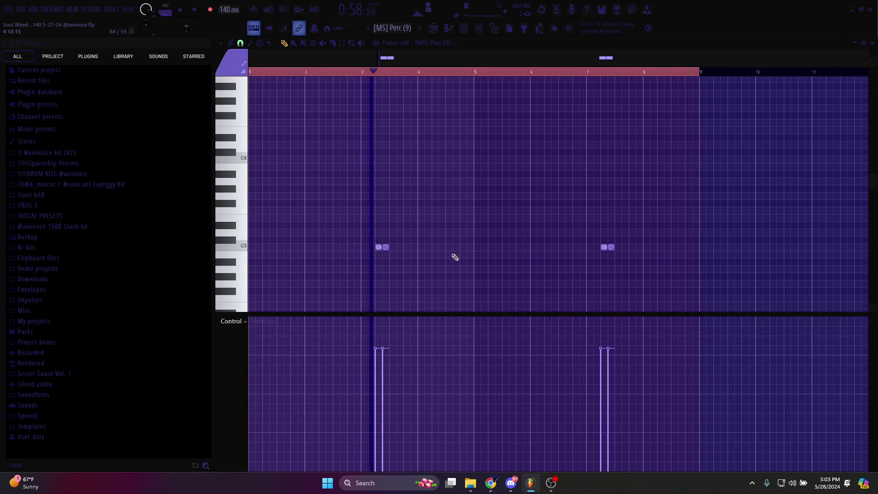
key(ctrl+a)
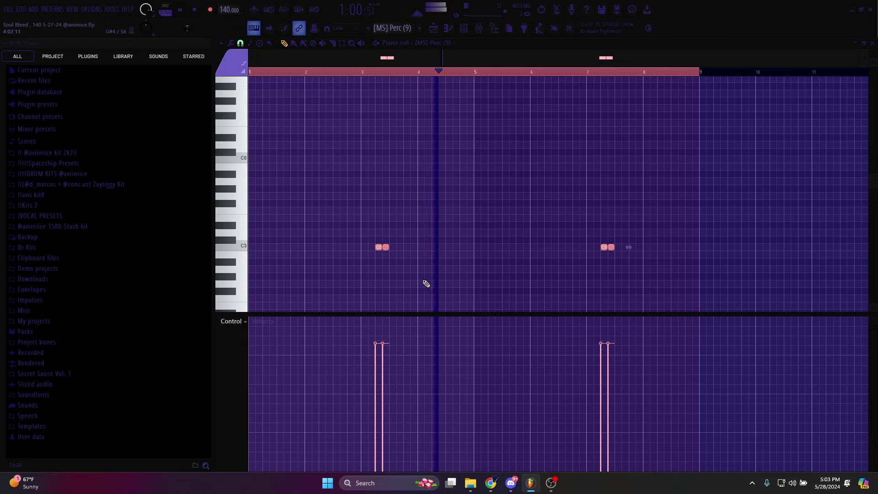
key(ctrl+d)
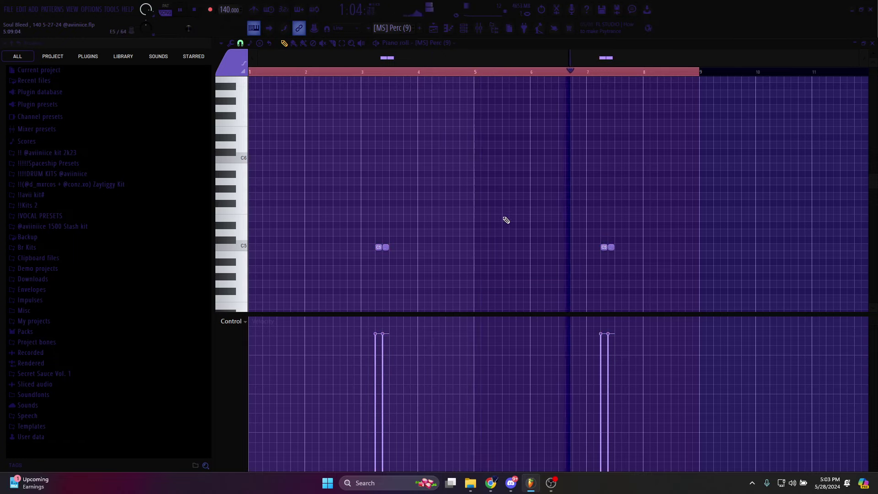
click(433, 28)
Unmute Track 23 and play through the Doctor Kick pattern's notes in the piano roll, ending in the playlist.
click(331, 410)
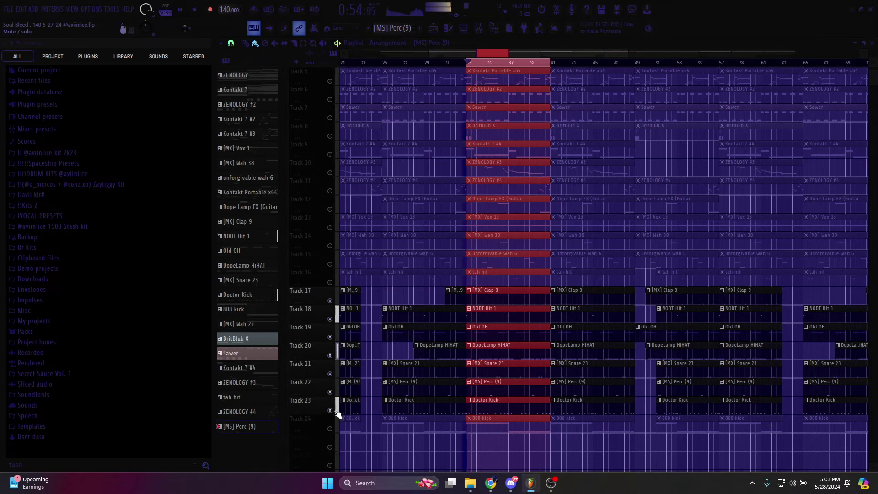
double_click(499, 408)
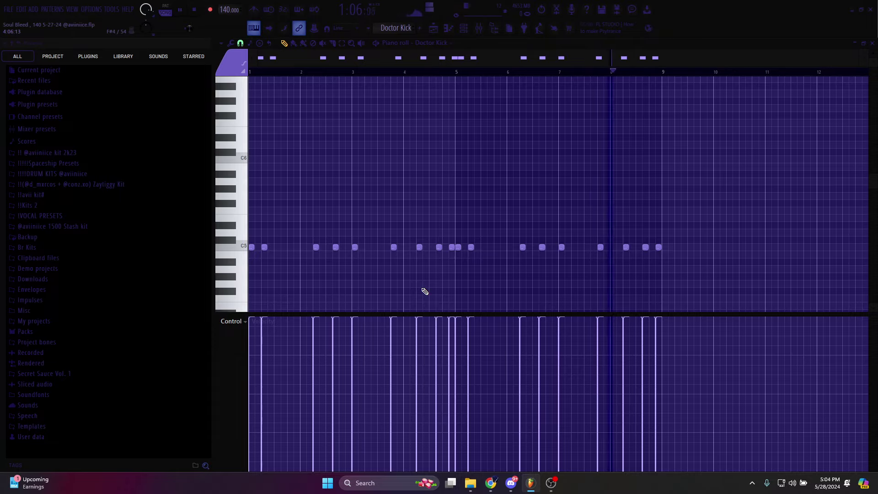
scroll(457, 249, down, 1)
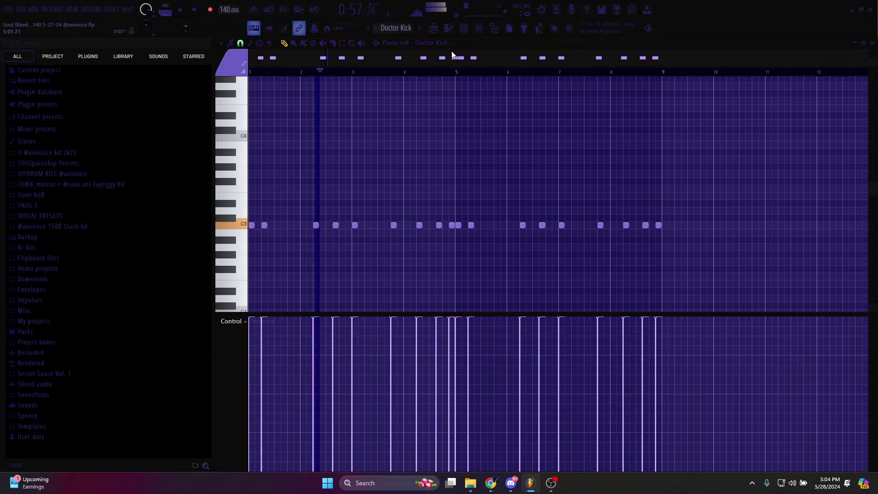
click(435, 28)
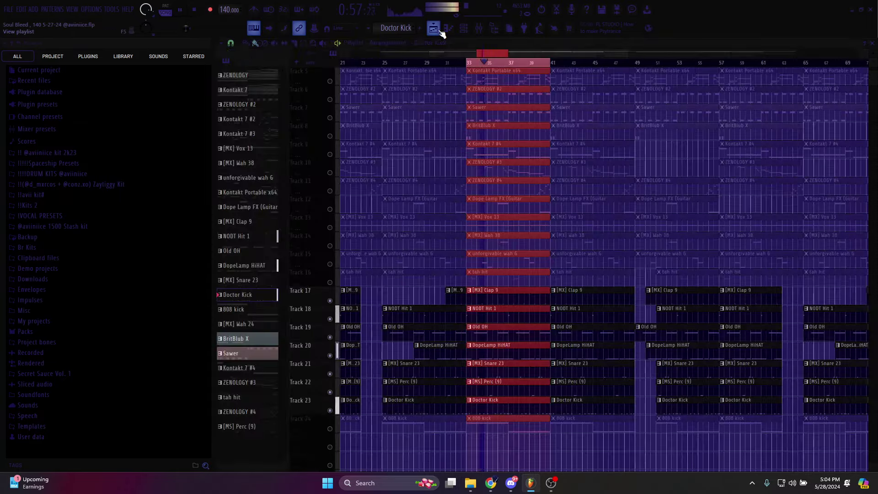
Unmute Track 24 and play through the 808 kick pattern's notes from bar 1 in the piano roll, ending in the playlist.
key(space)
click(330, 429)
double_click(524, 421)
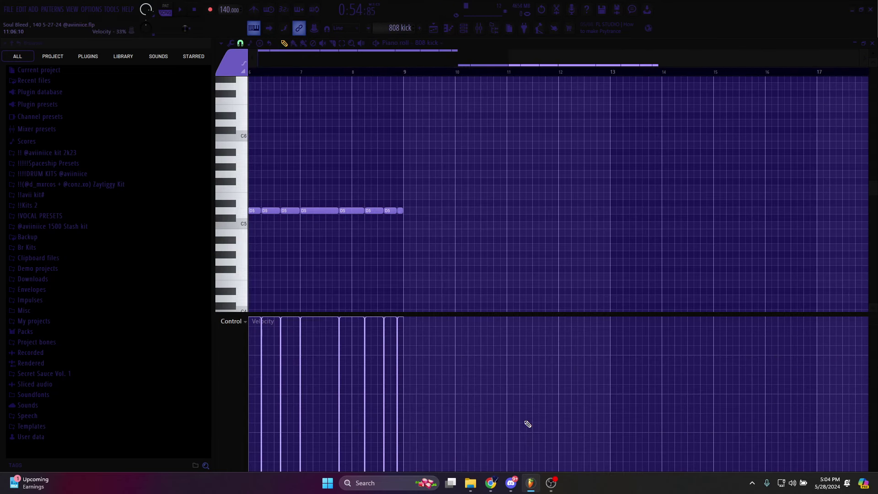
key(space)
scroll(483, 293, up, 1)
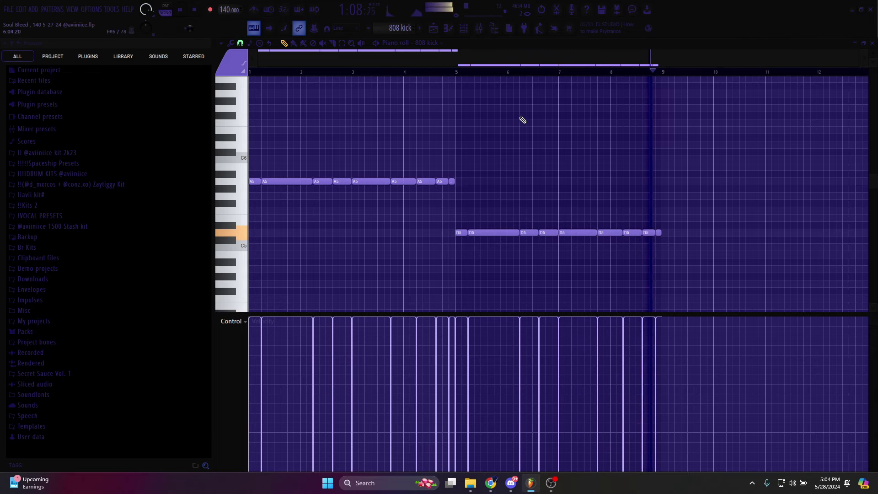
click(432, 29)
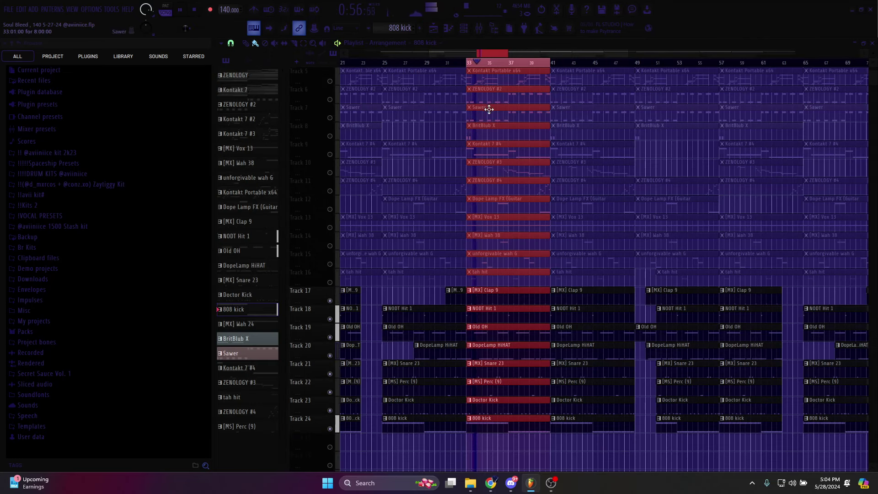
Unmute Track 16 and play the tah hit together with the percussion on Tracks 17 to 24.
click(331, 284)
scroll(542, 259, up, 1)
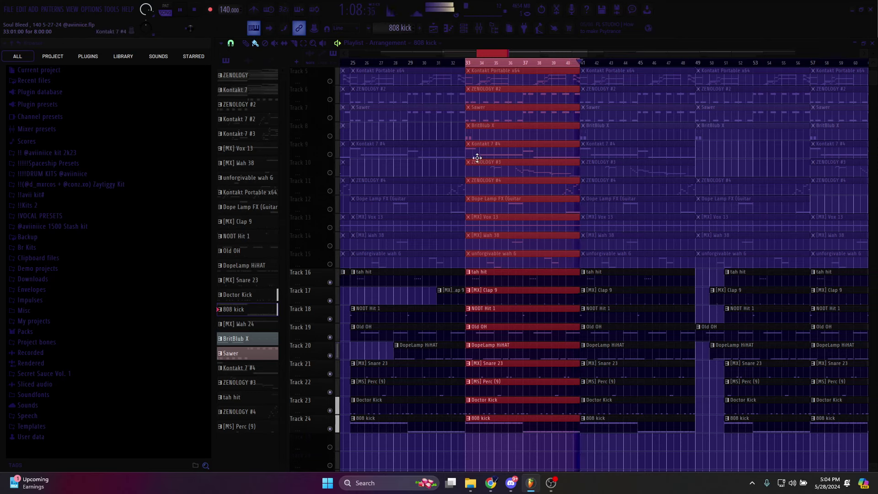
Open the mixer and examine the Master channel's effects chain while the drums play, ending in the playlist.
click(479, 28)
click(710, 131)
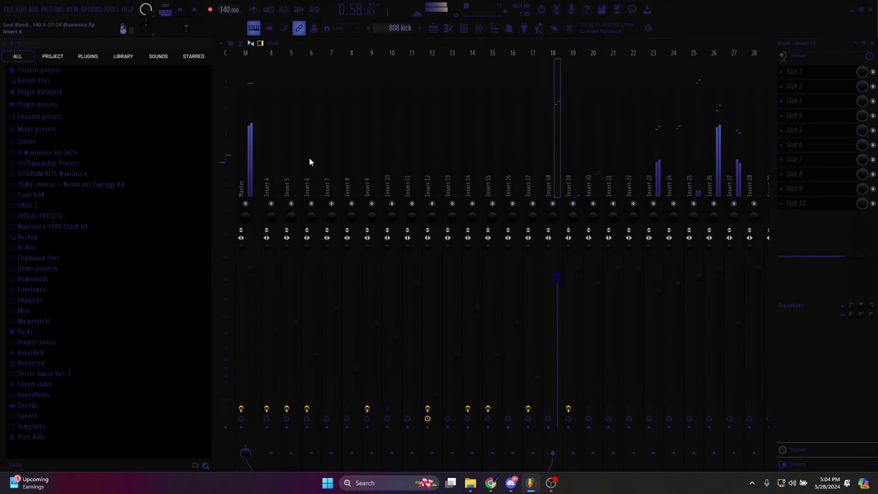
click(254, 170)
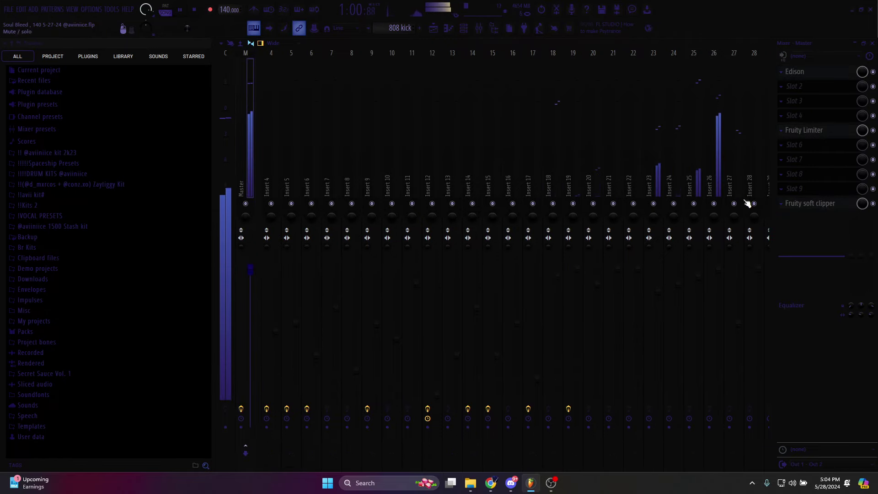
click(435, 28)
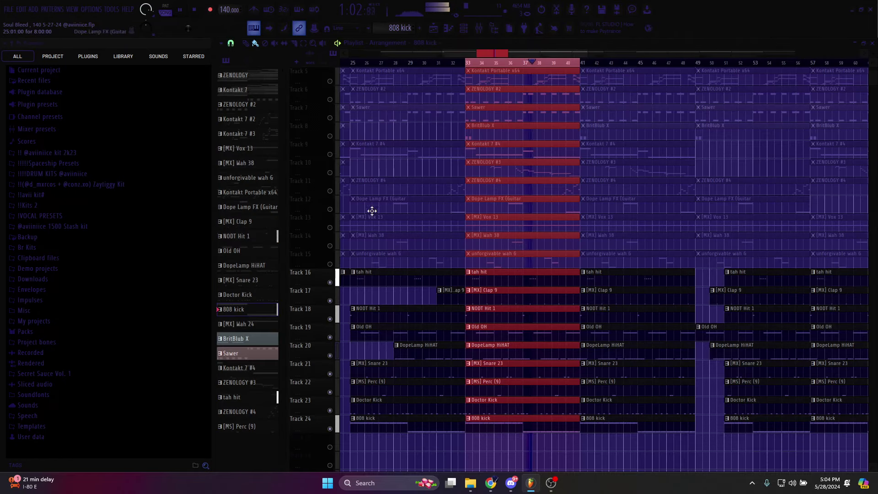
Unmute all the remaining muted tracks, including Tracks 5 to 15, and clear the time selection over bars 33 to 41.
scroll(416, 255, down, 4)
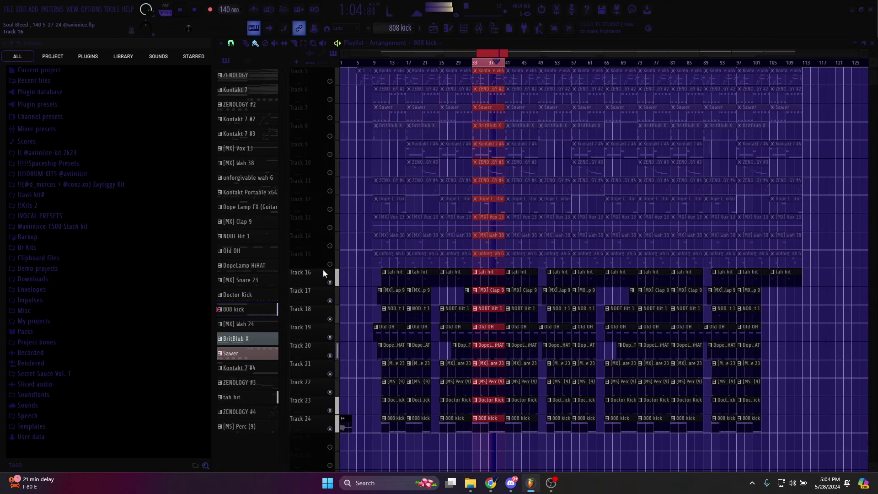
click(330, 265)
click(487, 68)
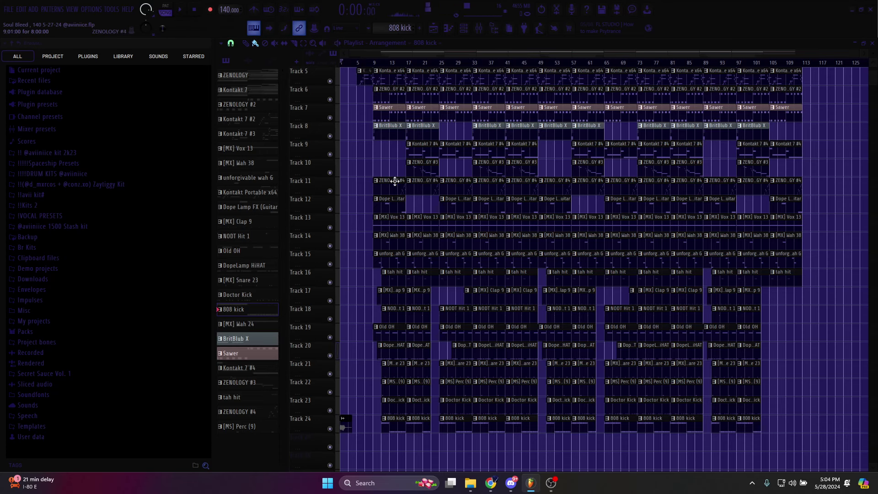
Highlight the clips in bars 25 to 33, clear the selection, and play the arrangement from bar 25 and the outro from bar 105.
drag(408, 411, 416, 75)
drag(455, 447, 472, 215)
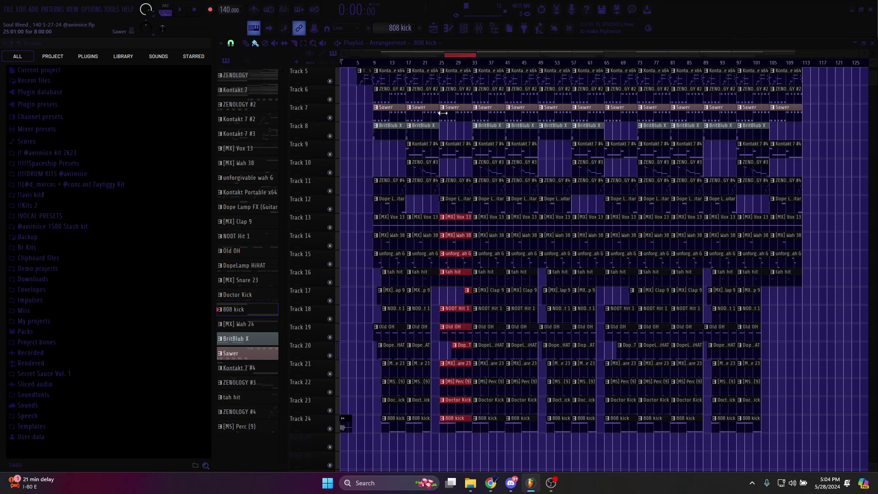
right_click(441, 71)
key(Escape)
click(448, 300)
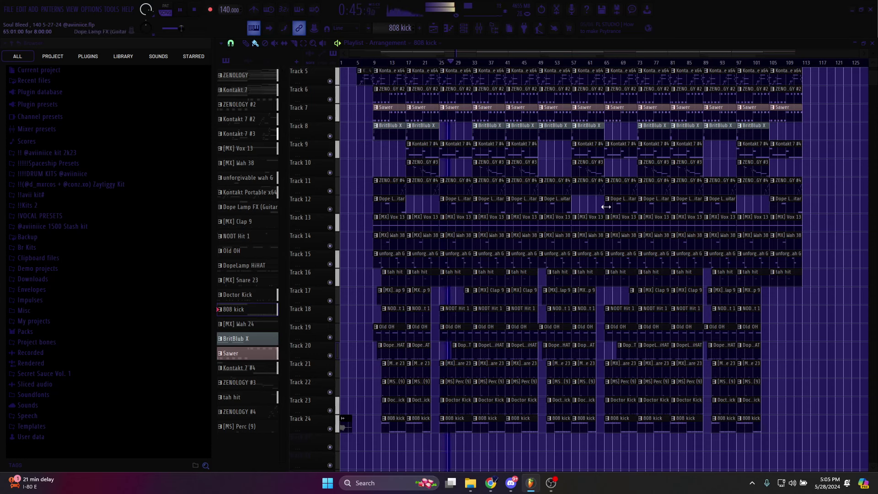
click(772, 64)
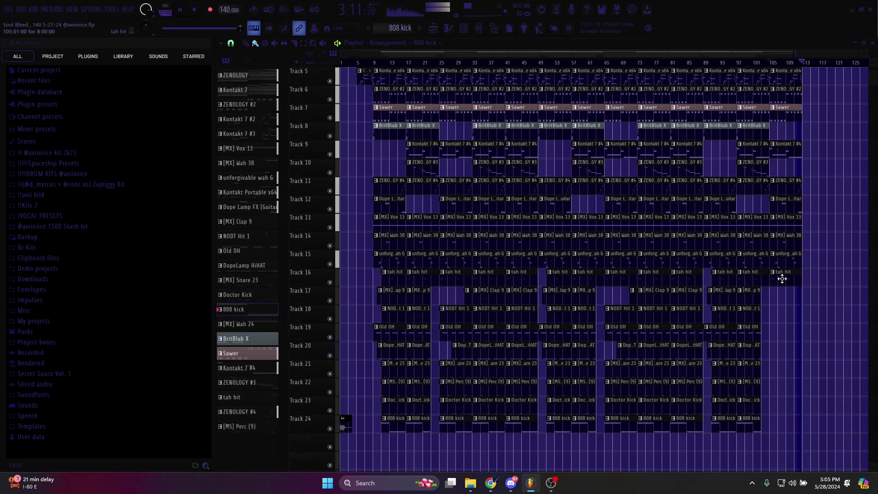
Review the full arrangement across all 24 tracks from intro to outro, and return the song position to the start.
scroll(363, 386, up, 5)
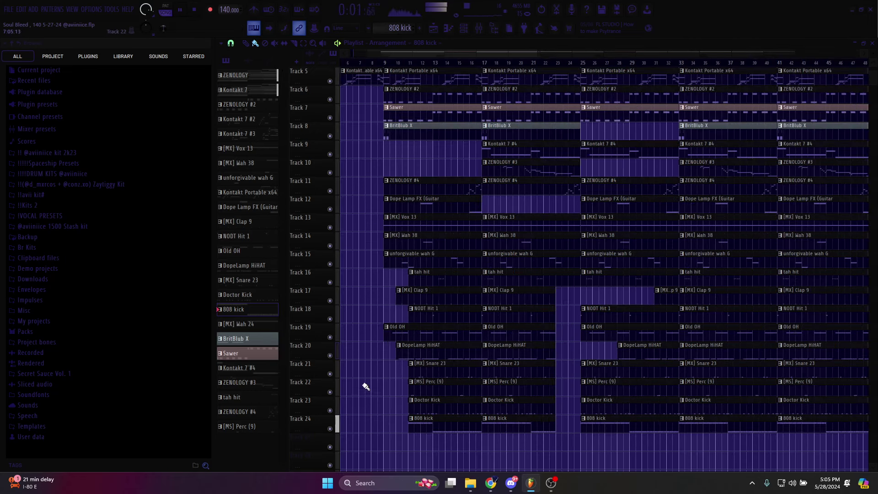
scroll(443, 368, down, 5)
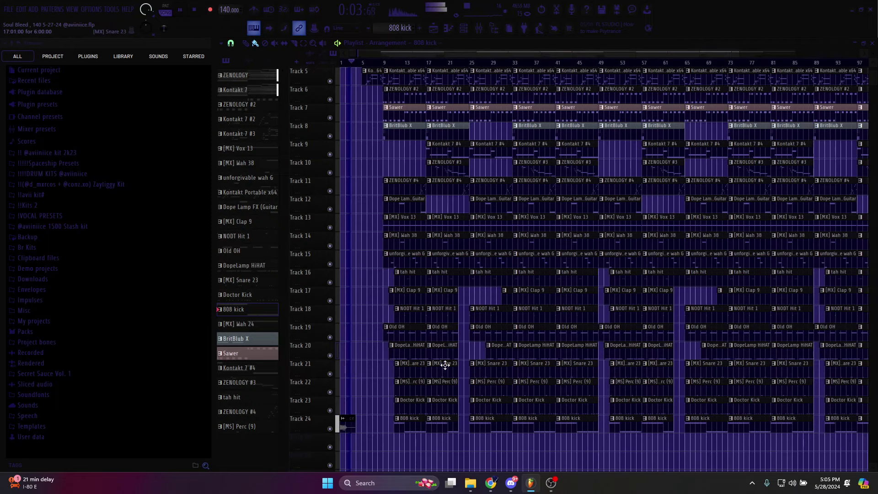
scroll(618, 282, up, 3)
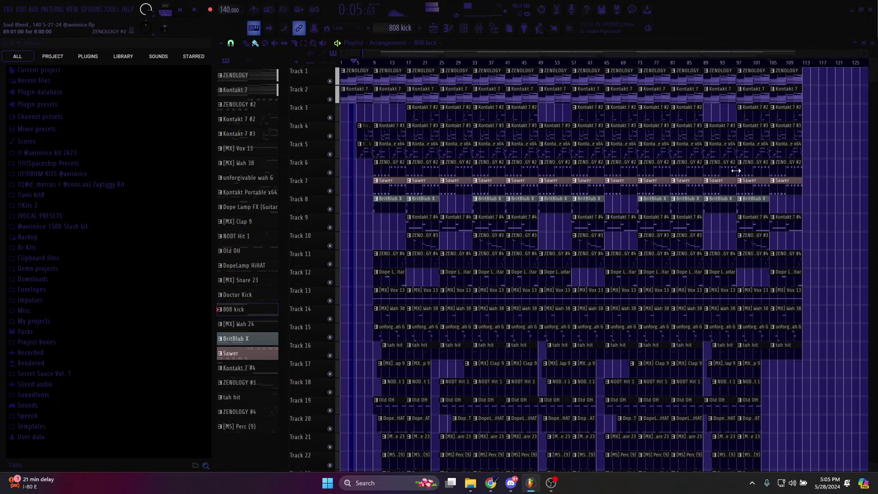
scroll(869, 58, down, 3)
key(space)
click(773, 63)
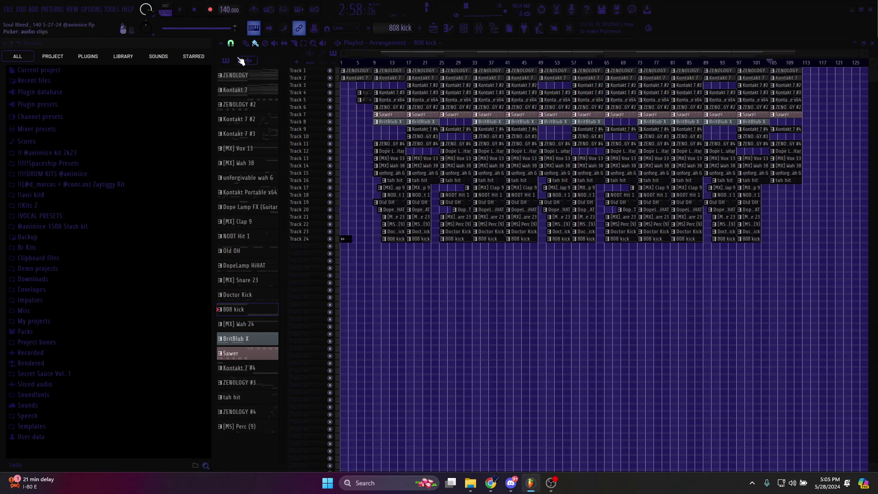
drag(233, 29, 163, 29)
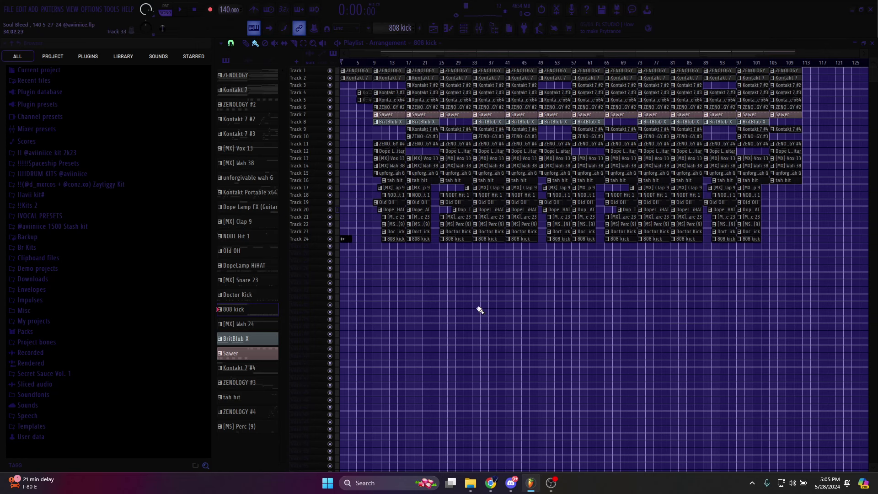
Inspect the audio tag clip at the start of Track 24 and switch to OBS Studio.
scroll(357, 246, up, 3)
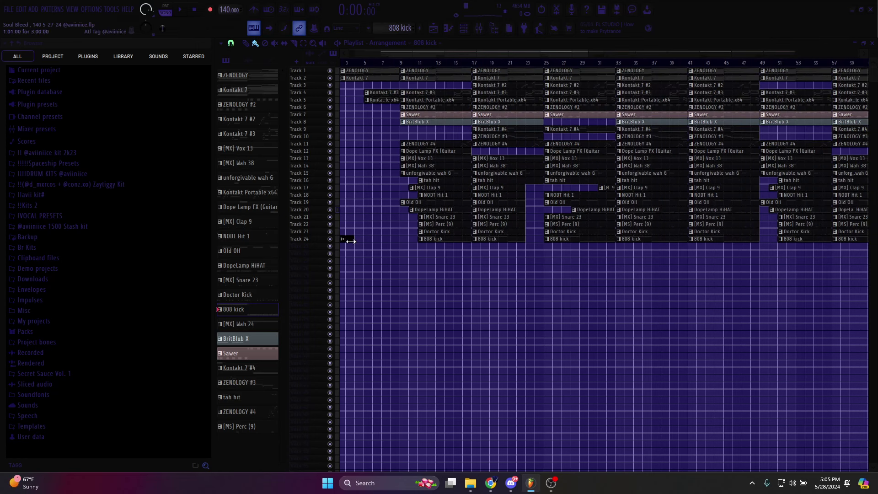
scroll(366, 243, down, 3)
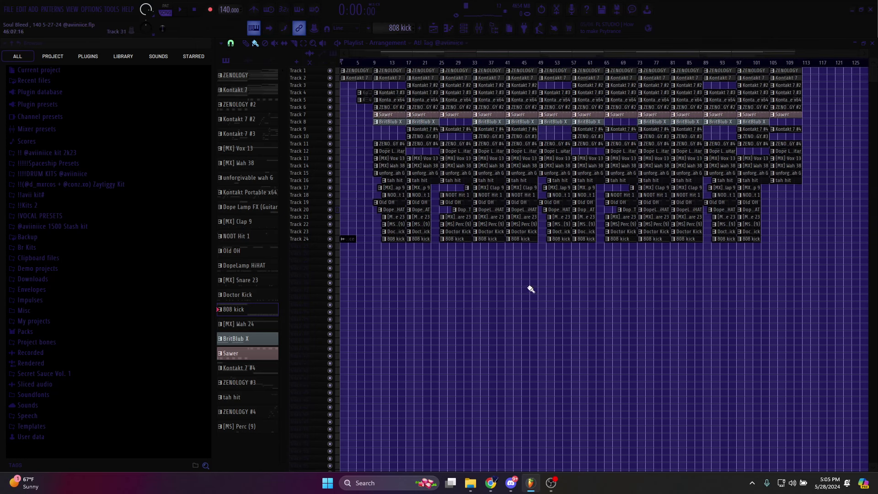
click(549, 485)
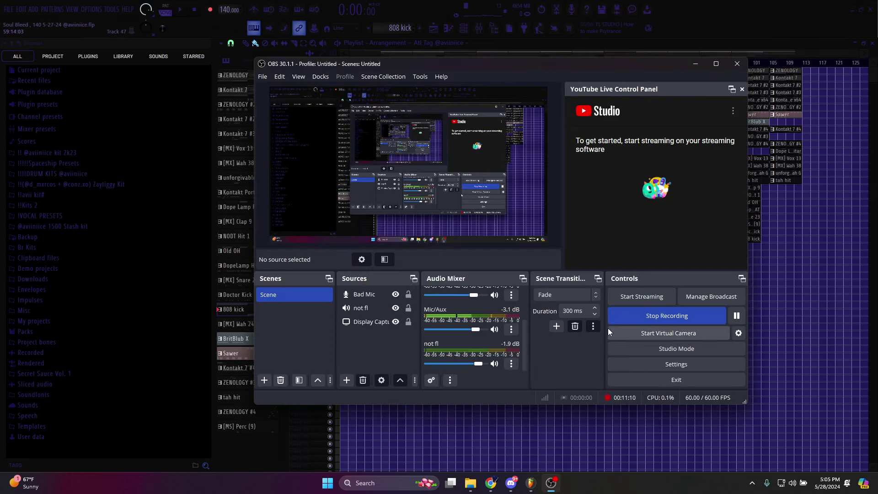